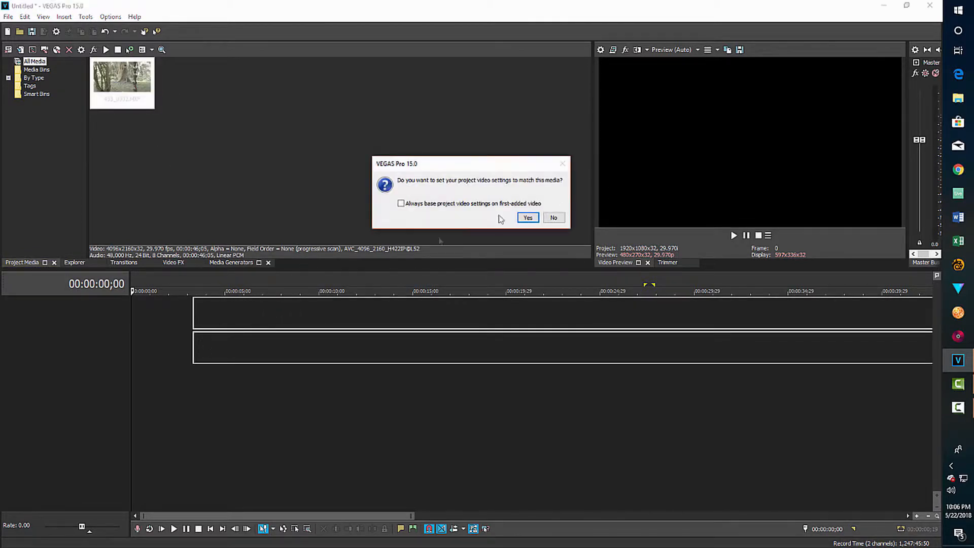
Match the project settings to the 4096x2160 clip and reposition the 433_0002 event on the timeline.
left_click(528, 218)
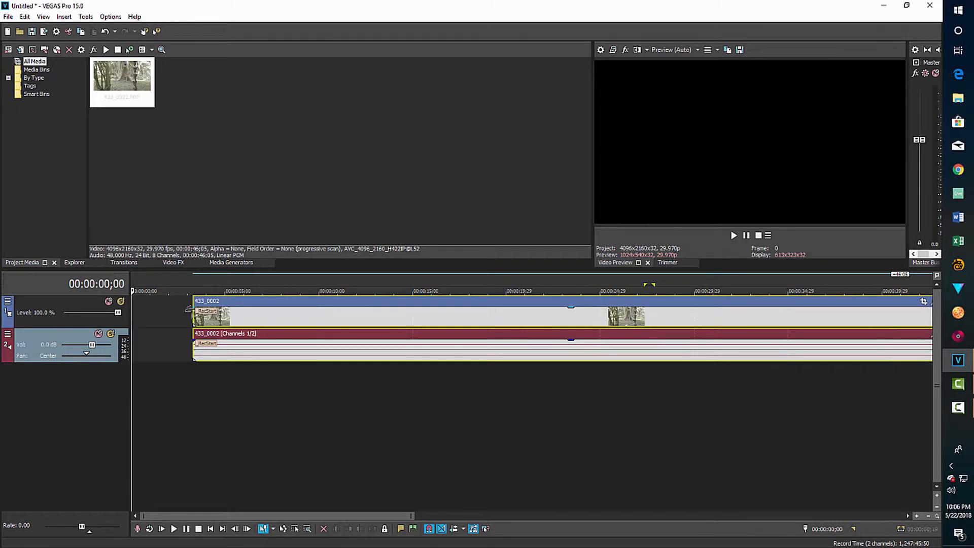
left_click_drag(192, 308, 419, 308)
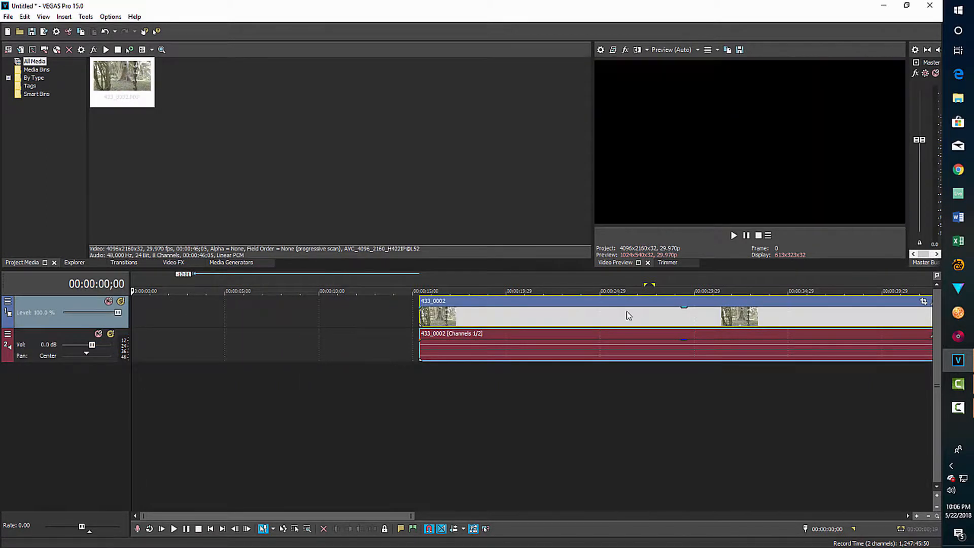
left_click_drag(626, 312, 363, 330)
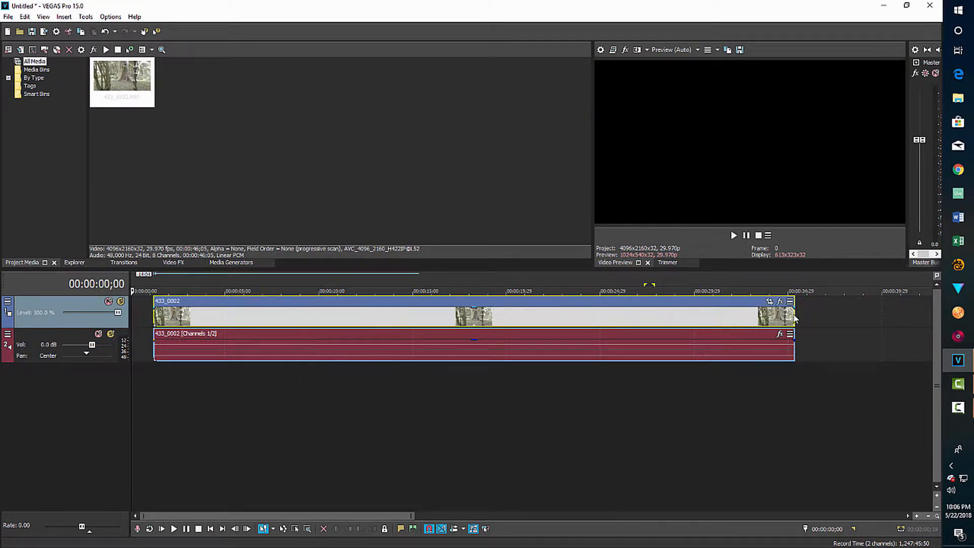
Trim the clip to about 15 seconds, start it near 00:00:05, and put the playhead at 00:00:10;24.
left_click_drag(795, 314, 437, 313)
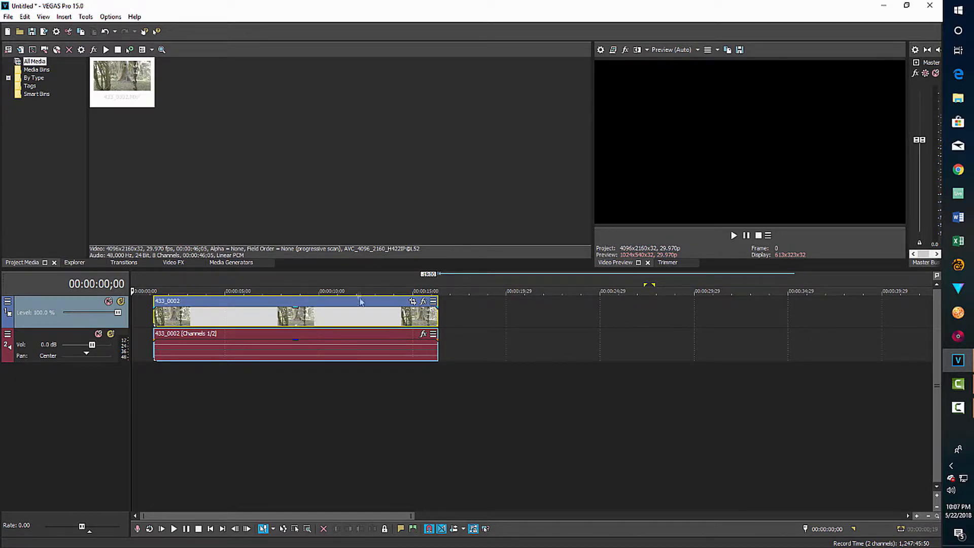
left_click_drag(359, 303, 426, 301)
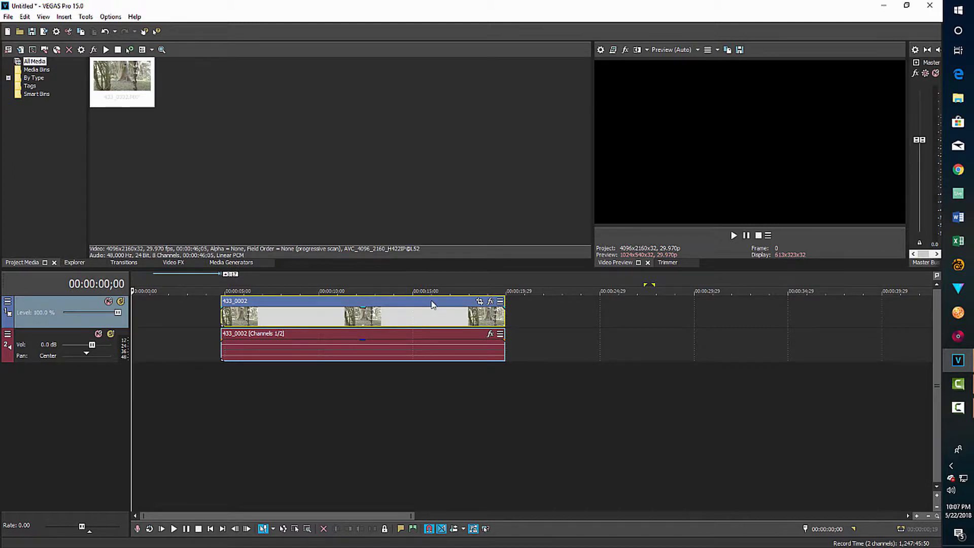
left_click(334, 389)
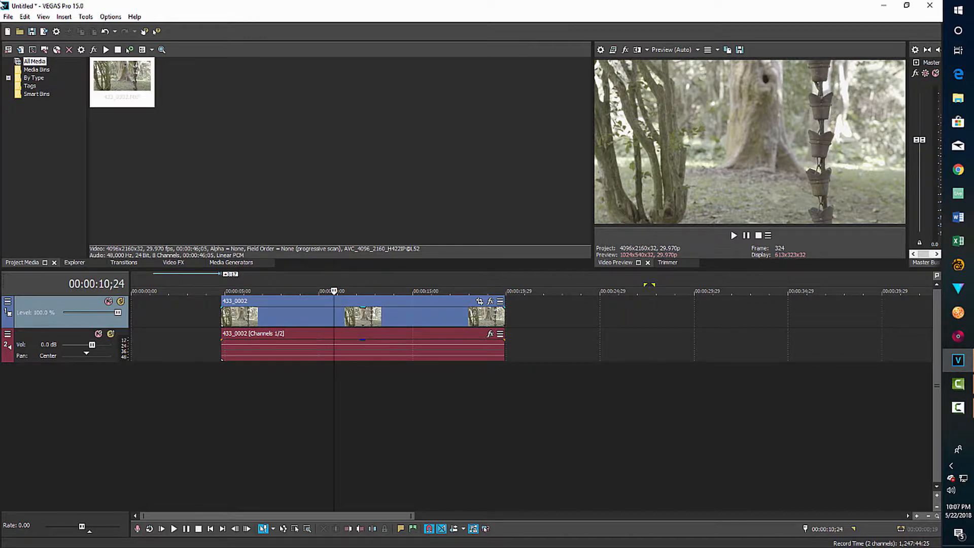
In Project Properties choose 32-bit floating point (full range), 2.222 (Video) gamma, ACEScc and Best quality.
left_click(57, 32)
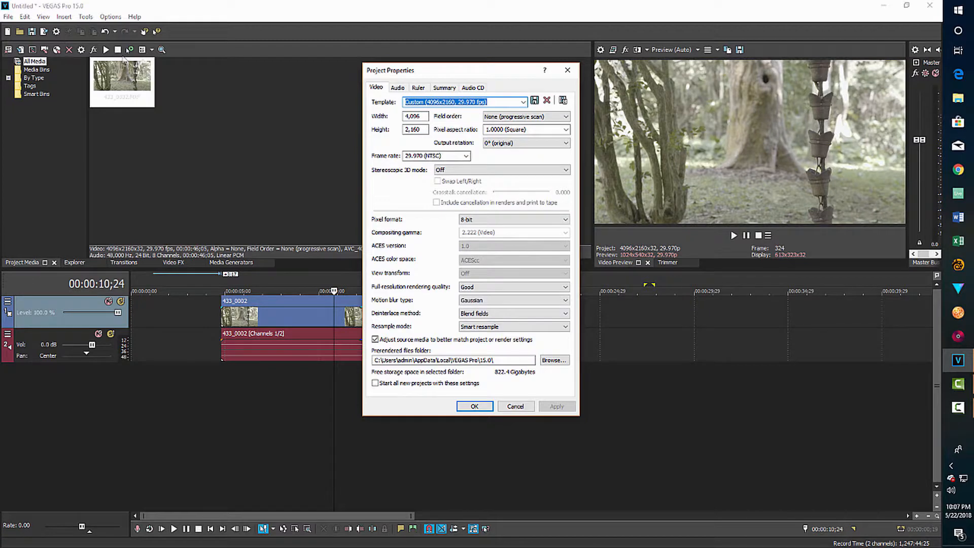
left_click(566, 219)
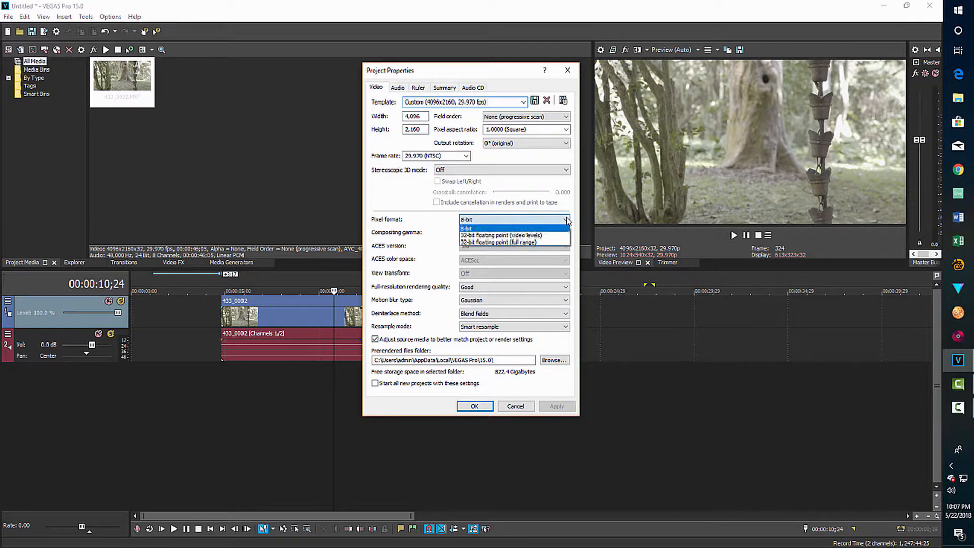
left_click(541, 243)
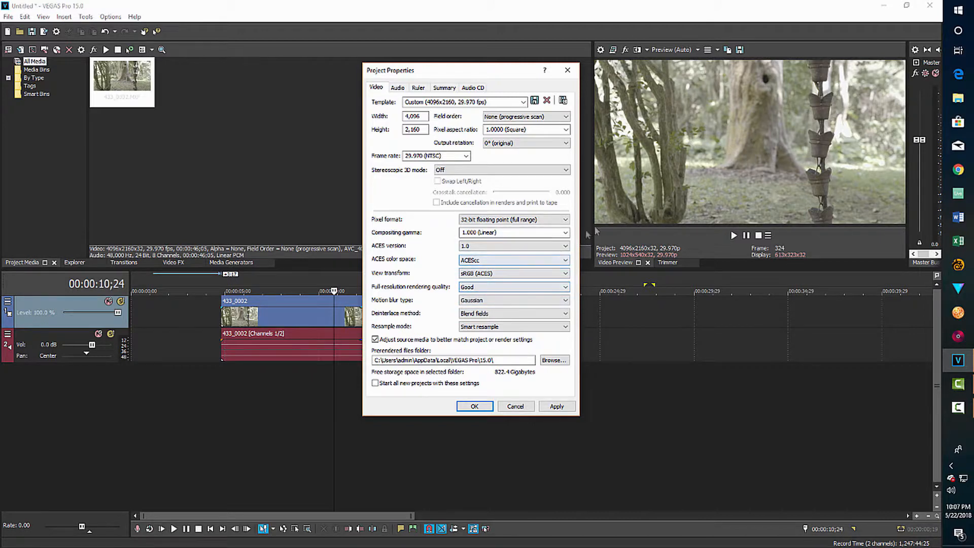
left_click(565, 232)
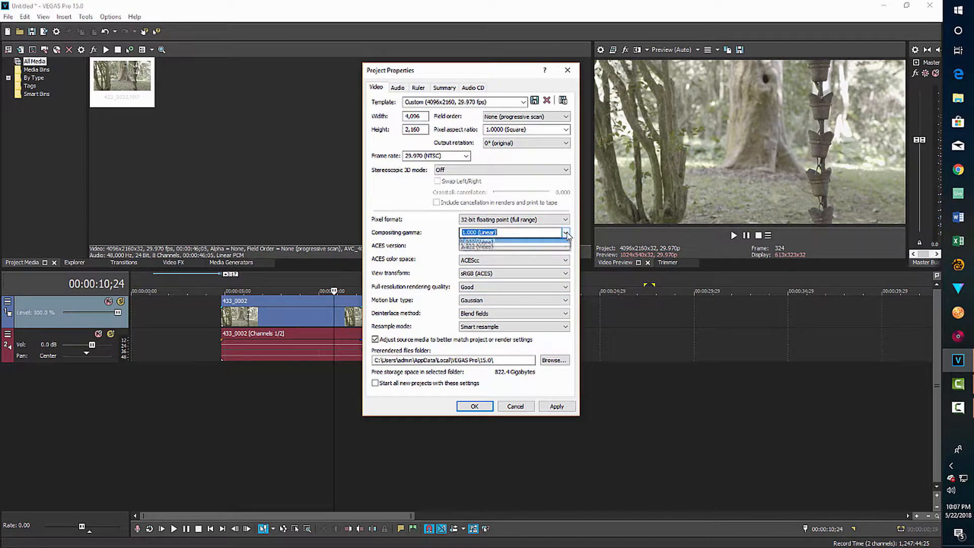
left_click(501, 249)
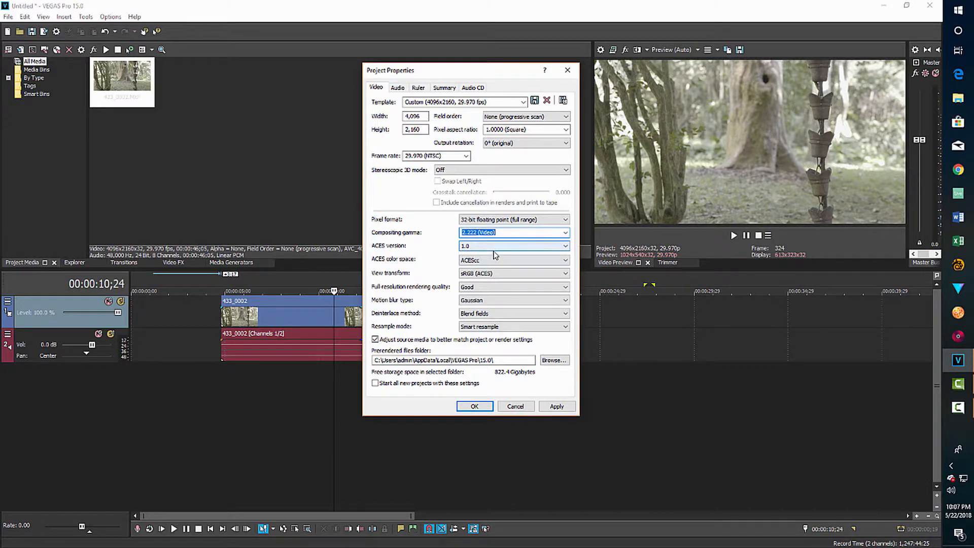
left_click(565, 260)
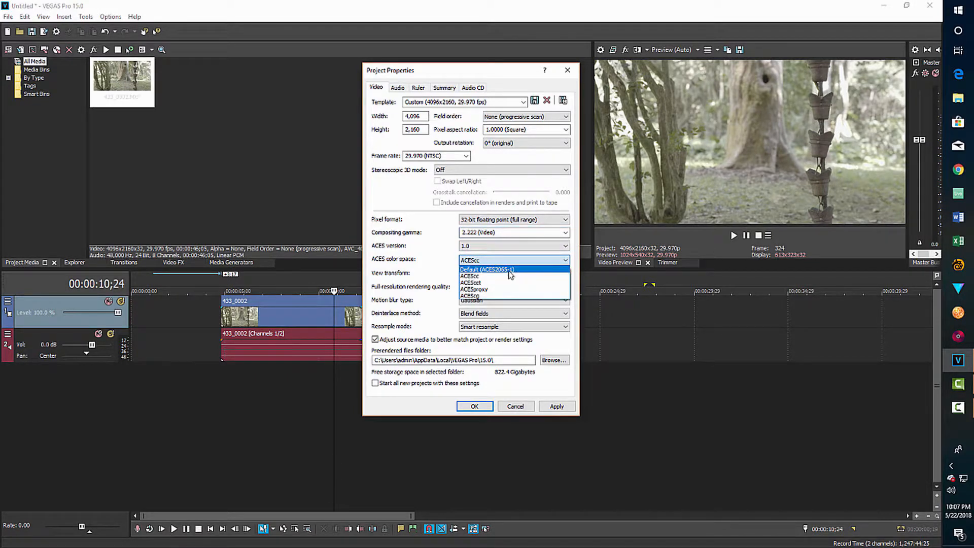
left_click(510, 270)
left_click(566, 261)
left_click(499, 277)
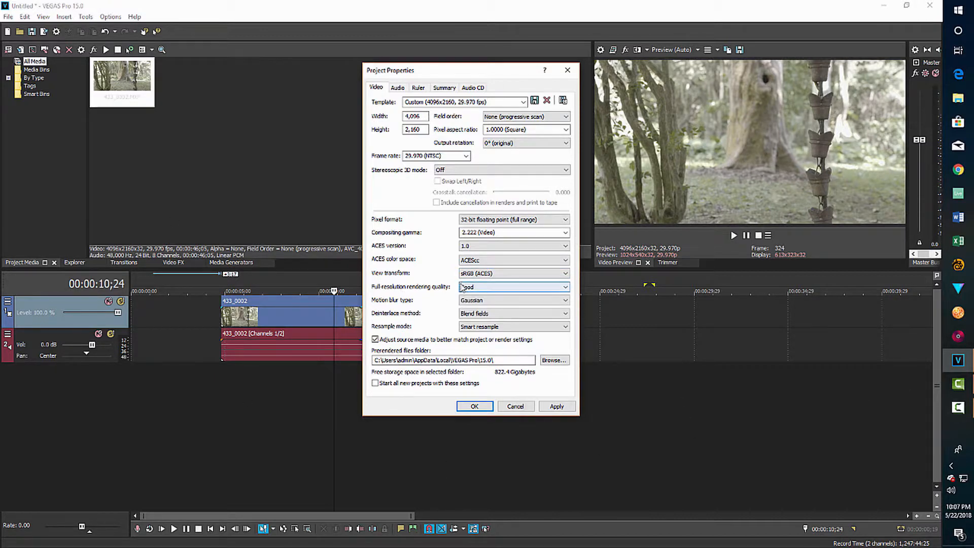
left_click(564, 288)
left_click(512, 316)
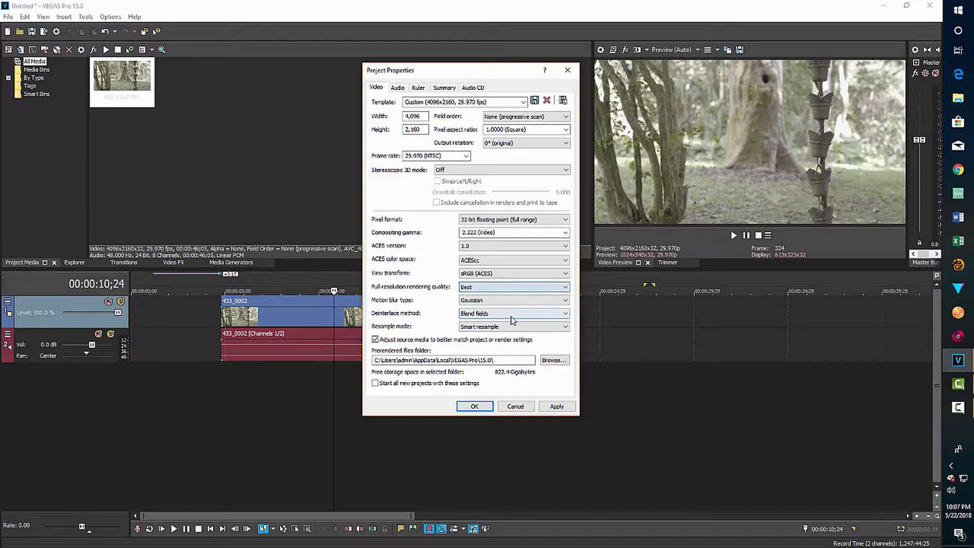
left_click(475, 406)
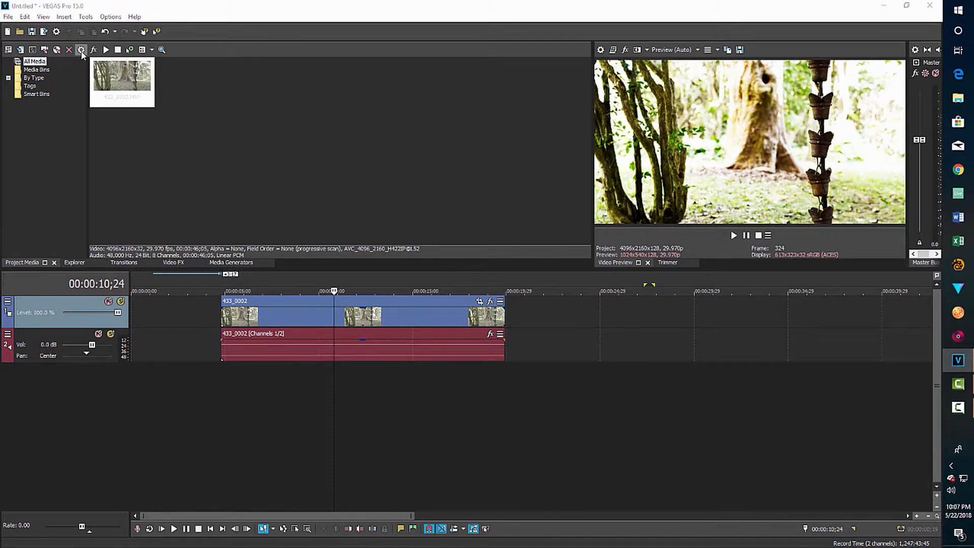
Change the 433_0002.MXF media color space to Sony - S-Log2 - S-Gamut and confirm.
left_click(81, 50)
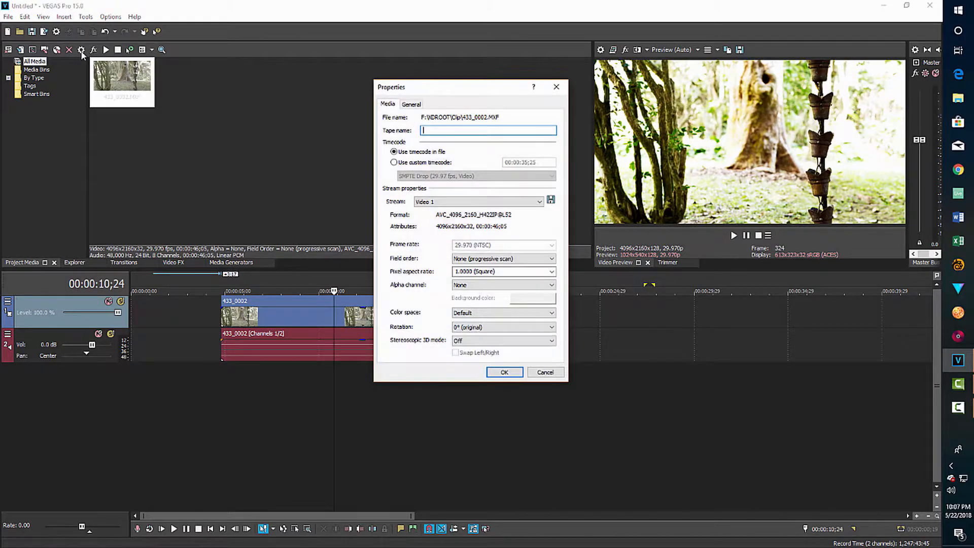
left_click(552, 319)
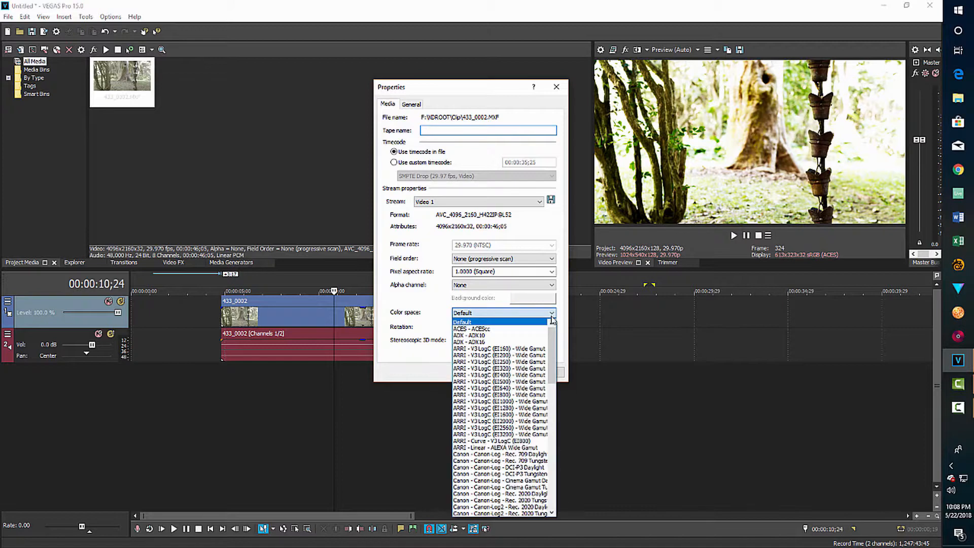
scroll(553, 416, "down", 10)
scroll(553, 416, "down", 8)
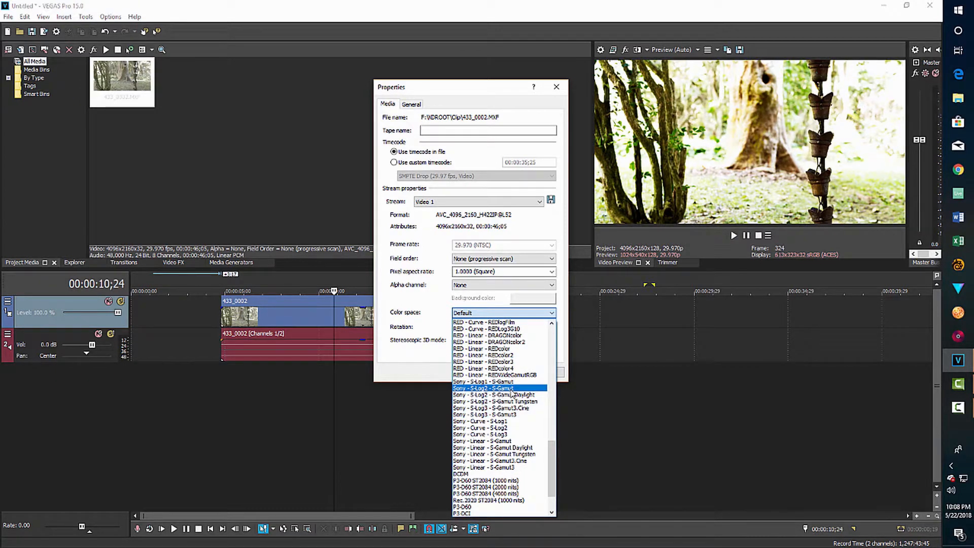
left_click(511, 389)
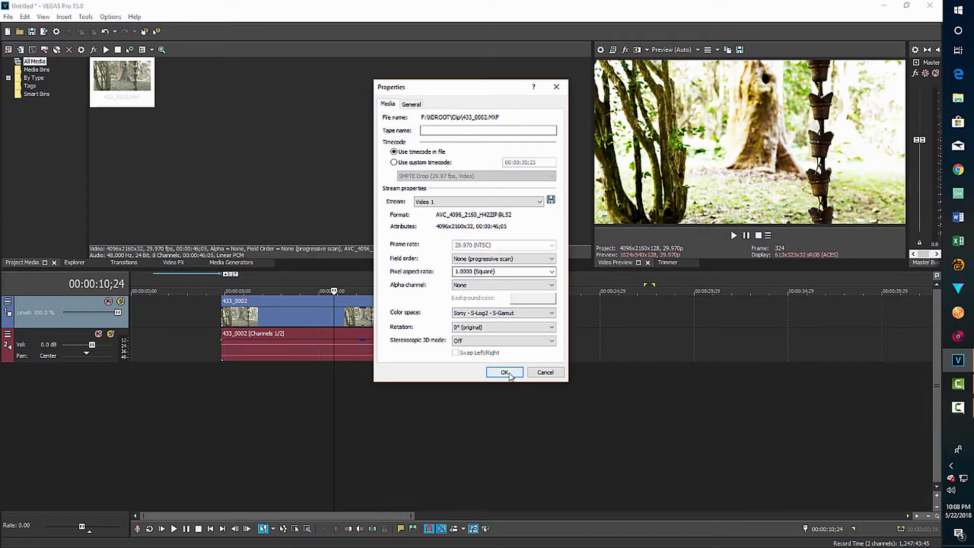
left_click(509, 374)
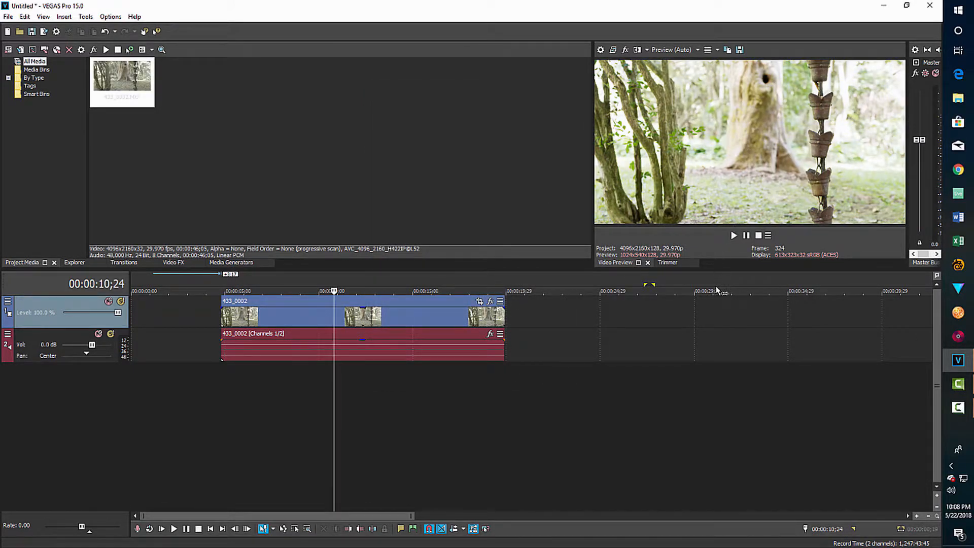
Add the VEGAS Color Corrector effect to the 433_0002 event.
left_click(490, 302)
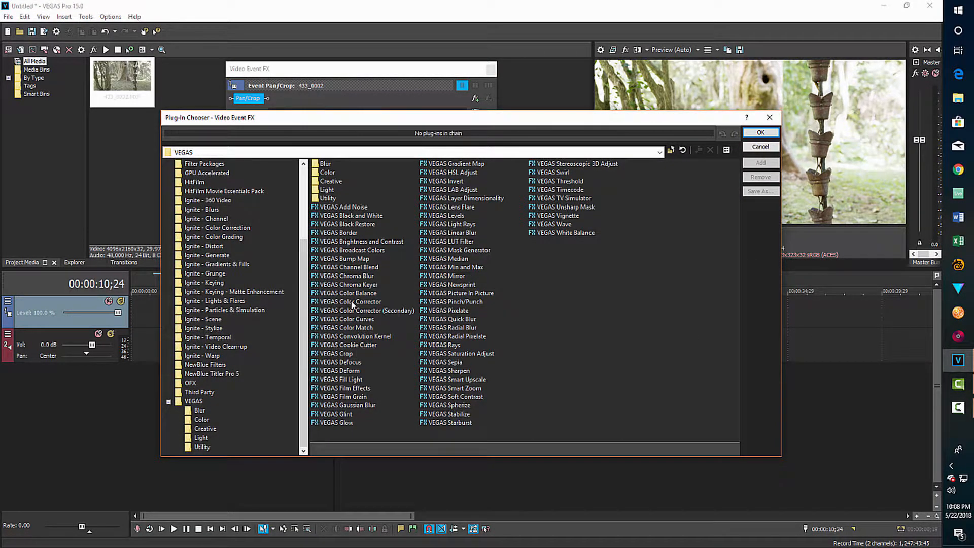
left_click(358, 303)
left_click(776, 162)
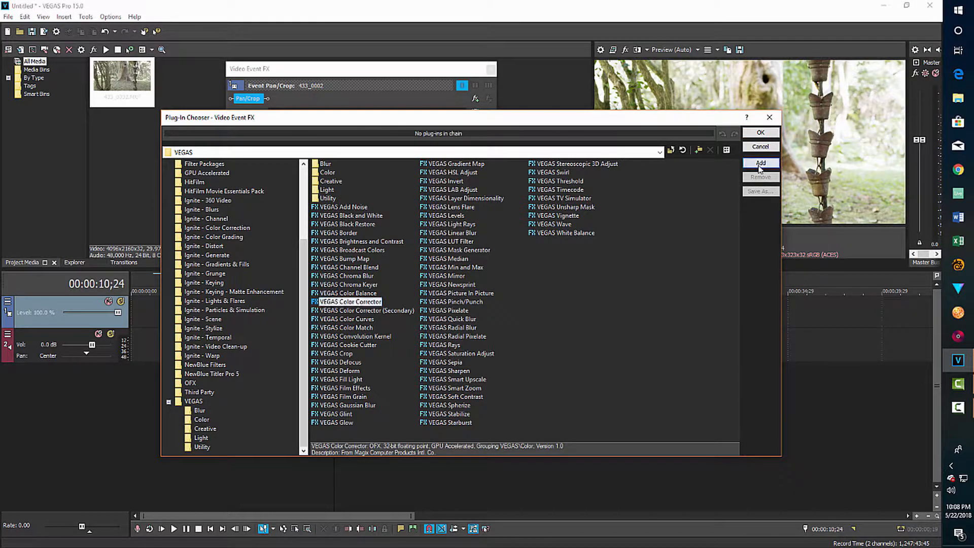
left_click(760, 132)
Nudge the Mid colour wheel and set saturation to 1.143, then close the FX window.
left_click_drag(490, 153, 498, 211)
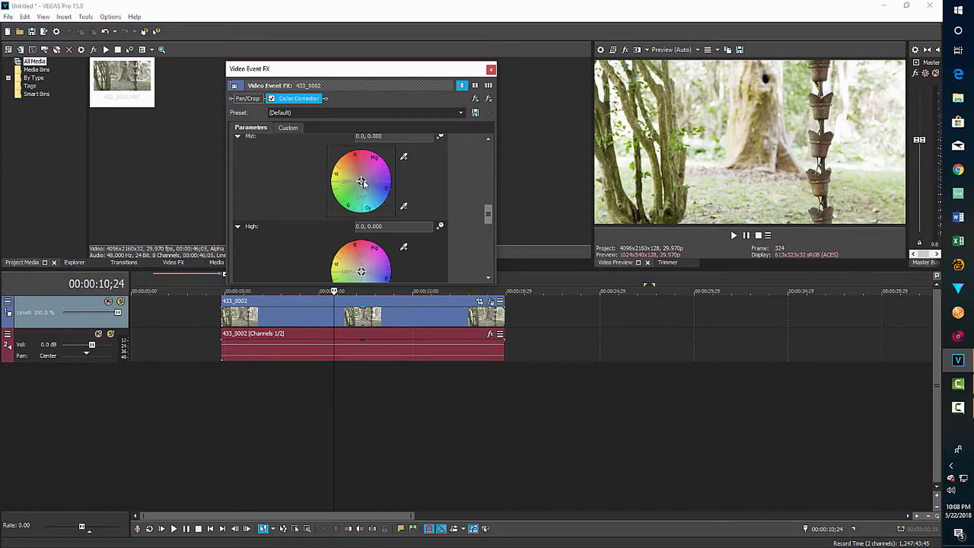
left_click_drag(364, 181, 365, 182)
left_click_drag(490, 213, 490, 265)
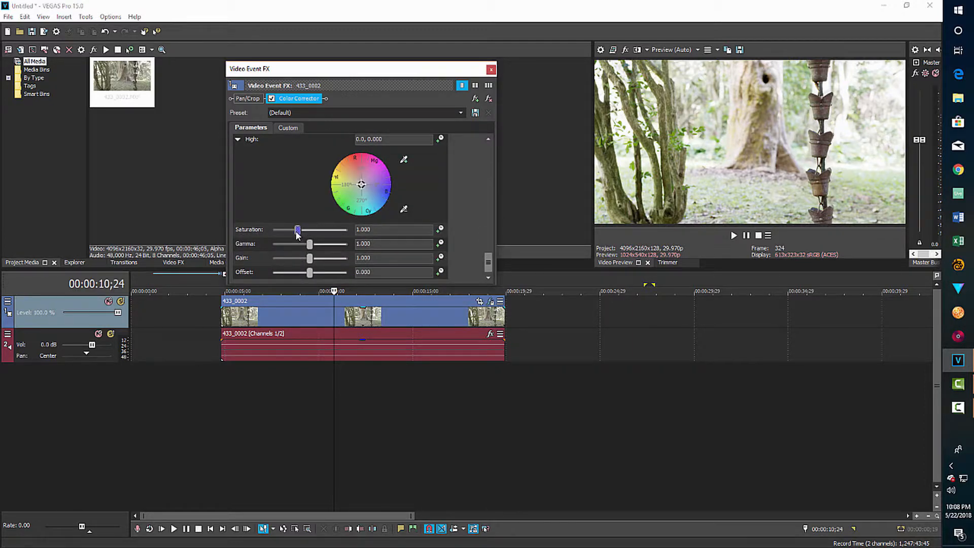
mouse_move(306, 232)
left_mouse_down()
mouse_move(279, 233)
mouse_move(301, 232)
left_mouse_up()
left_click(491, 69)
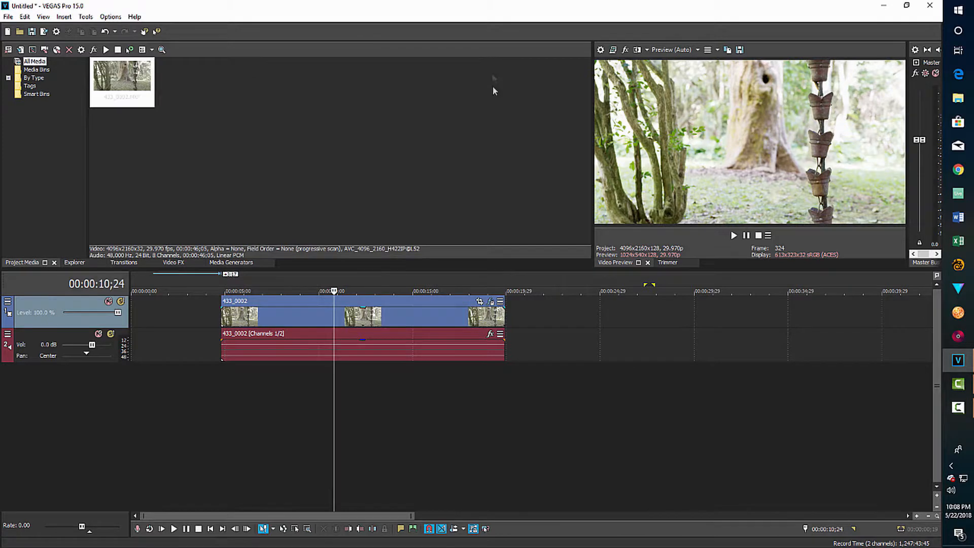
Add VEGAS Color Curves to the event's effect chain after the Color Corrector.
left_click(491, 301)
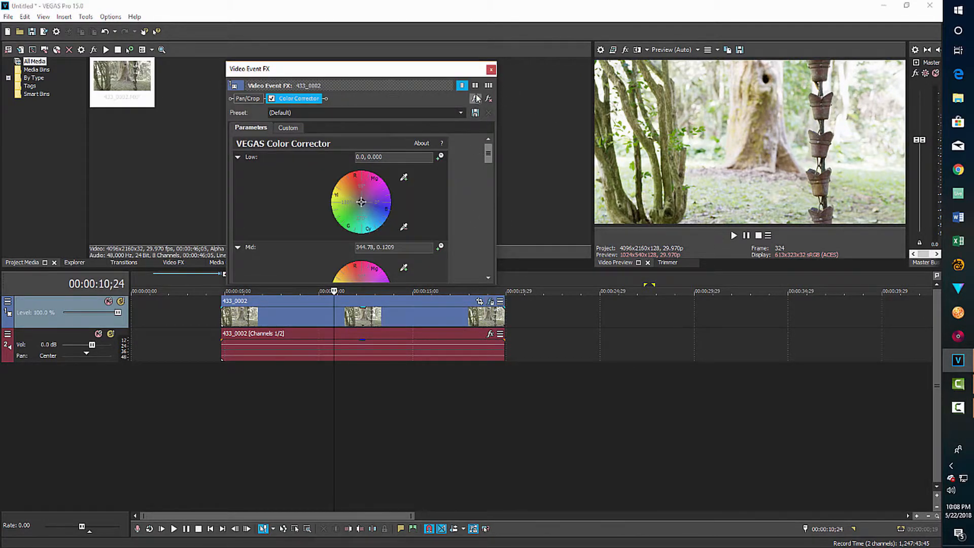
left_click(476, 99)
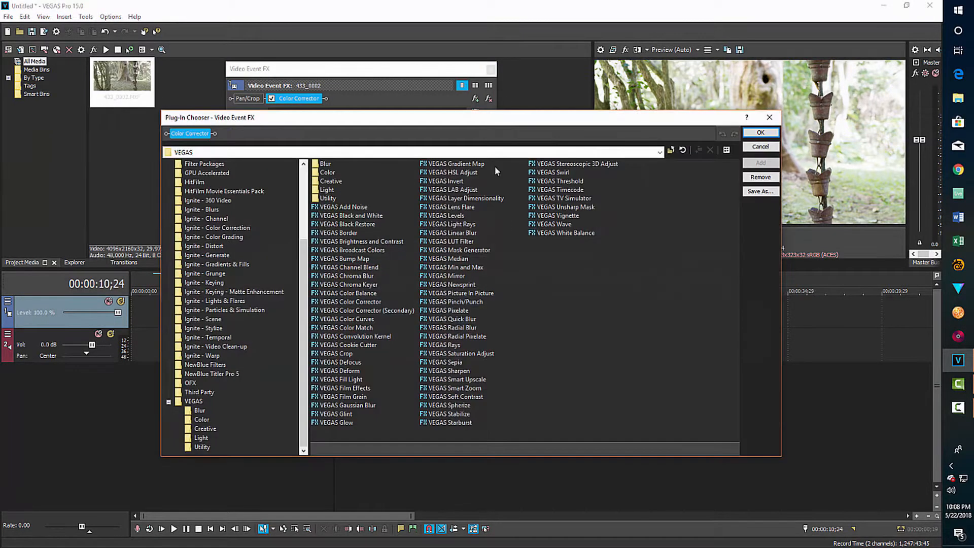
left_click(354, 319)
left_click(760, 163)
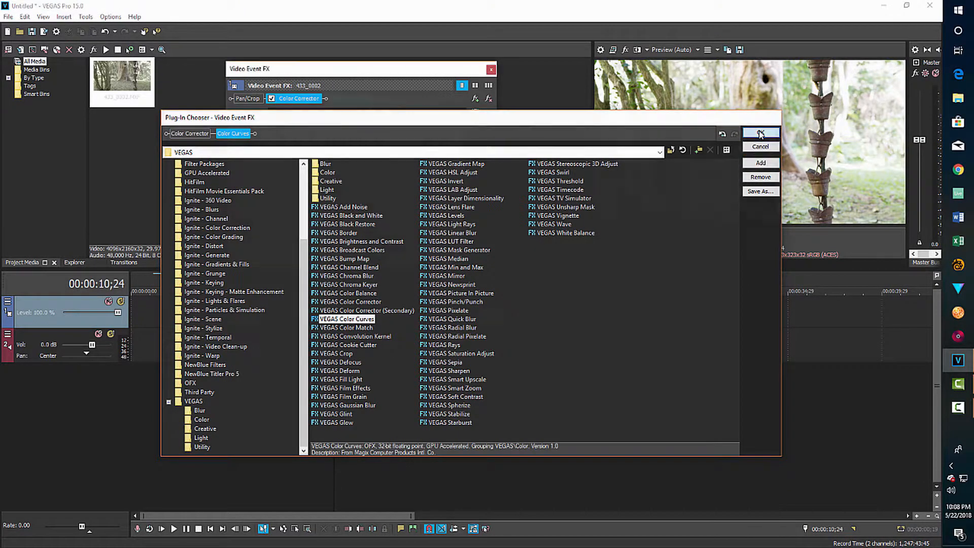
left_click(760, 133)
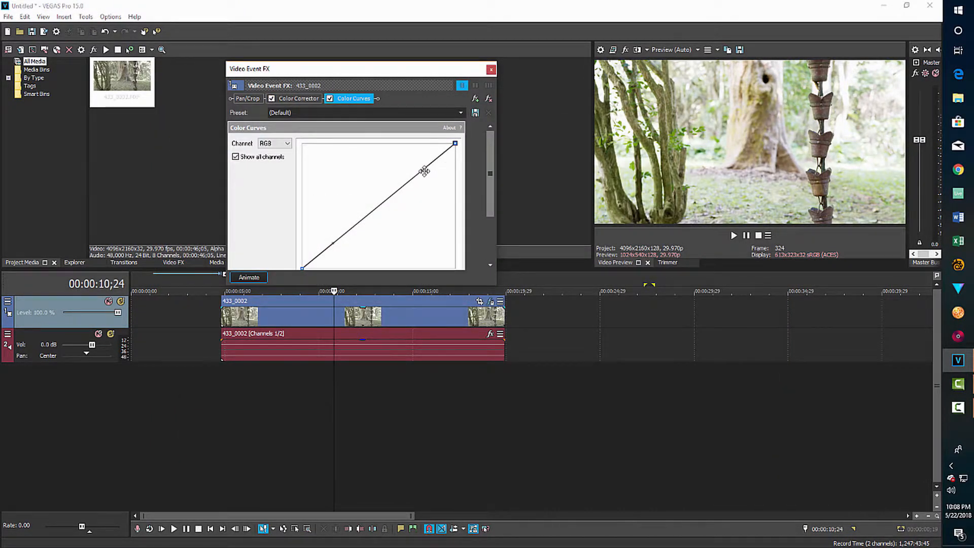
Raise the curve's upper part and pull its lower part down to darken shadows.
left_click_drag(424, 171, 422, 169)
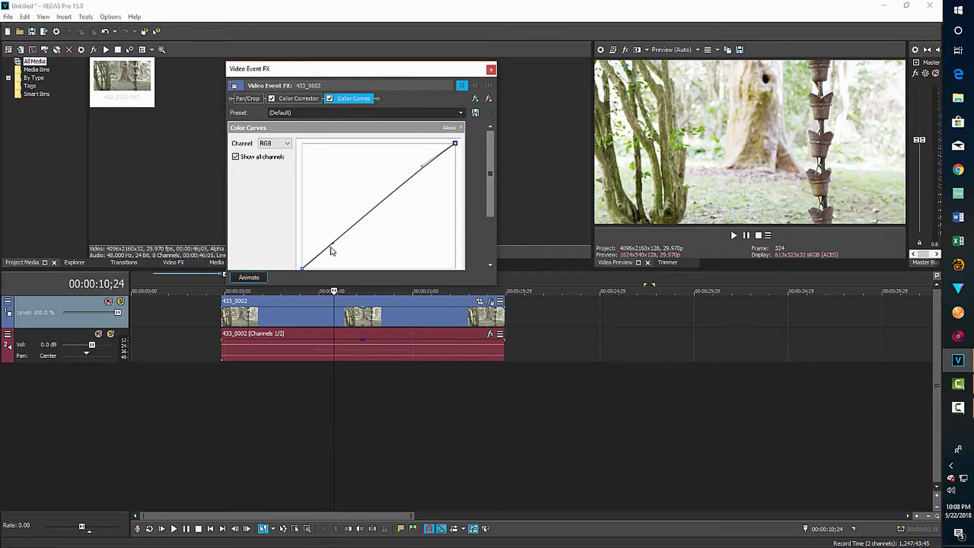
left_click_drag(333, 242, 358, 246)
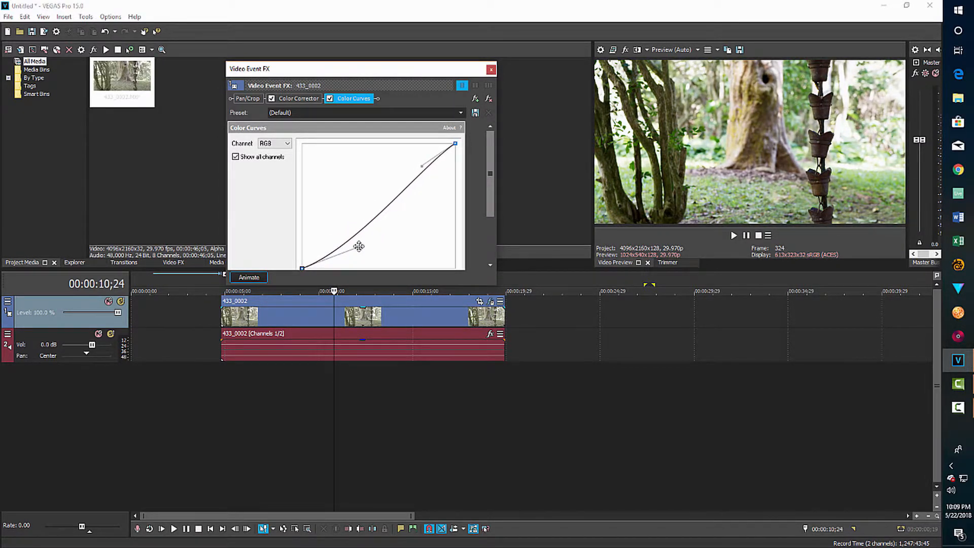
left_click(491, 70)
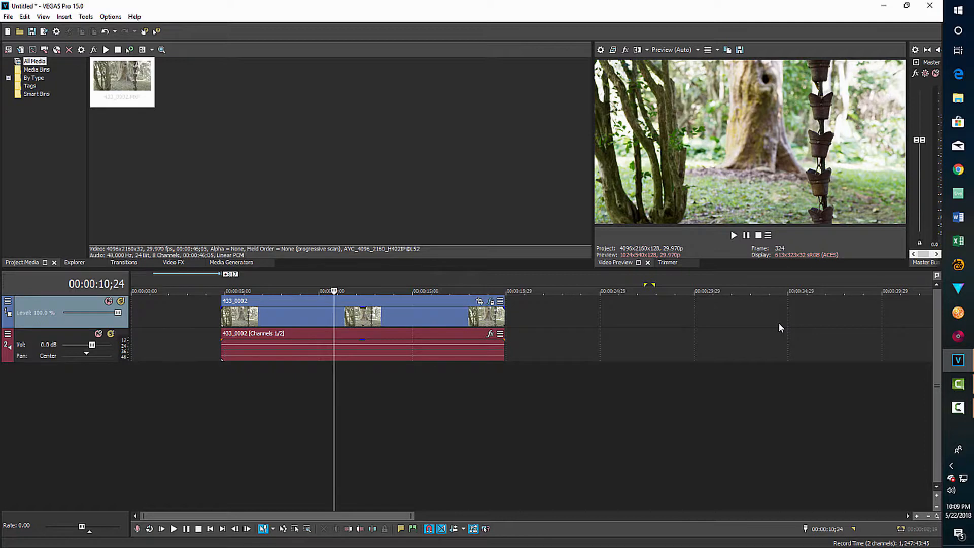
Save the current preview frame as the JPEG snapshot Image2.jpg.
left_click(739, 51)
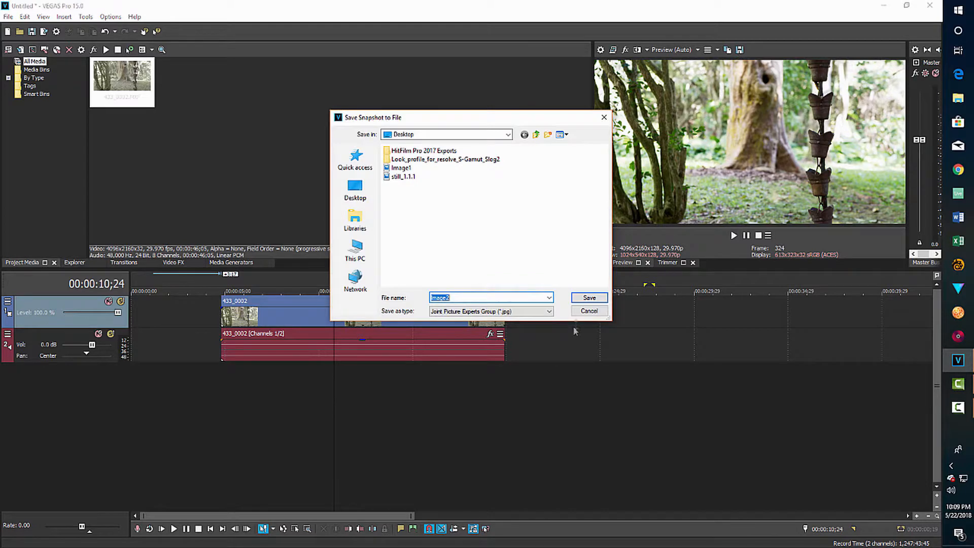
left_click(588, 298)
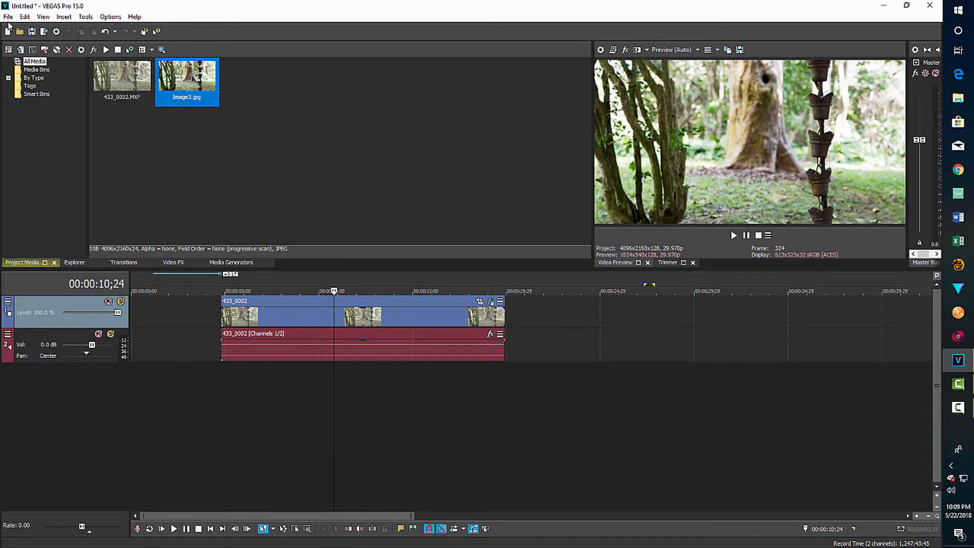
left_click(7, 18)
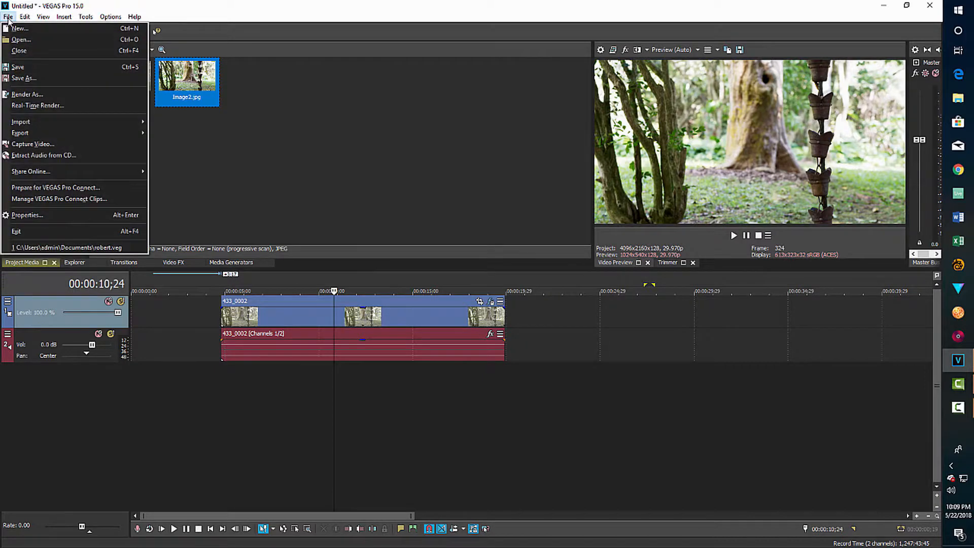
Close the project without saving and import 433_0002.MXF into a new project.
left_click(20, 51)
left_click(480, 220)
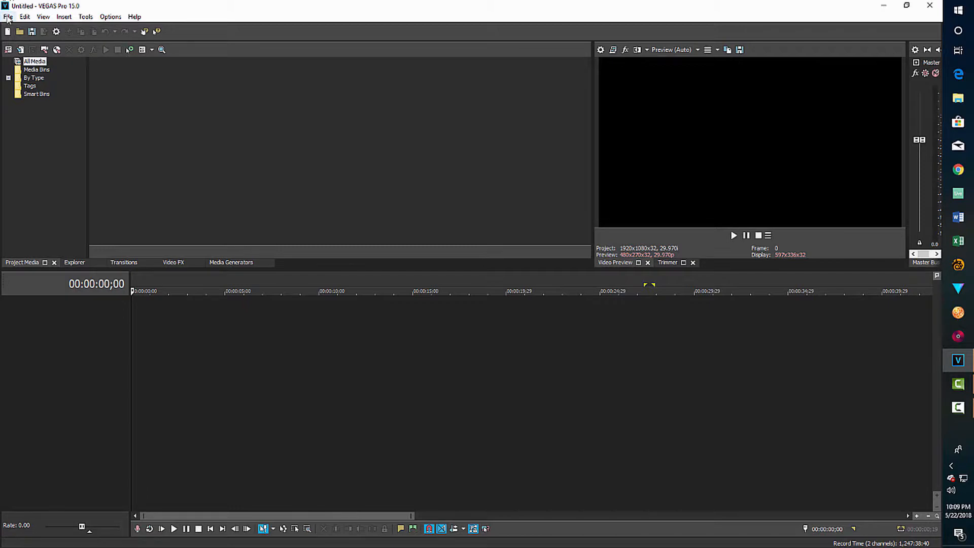
left_click(8, 17)
mouse_move(48, 126)
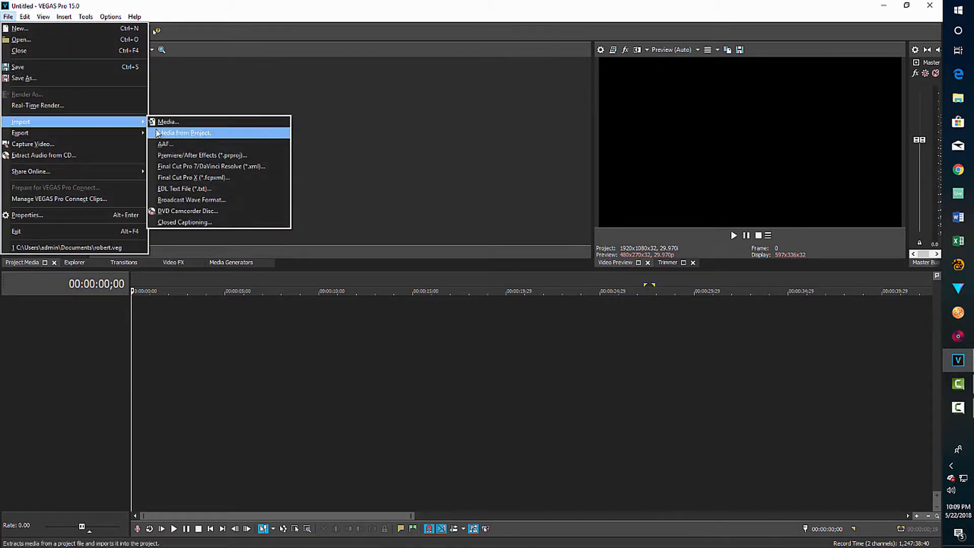
left_click(178, 122)
left_click(341, 149)
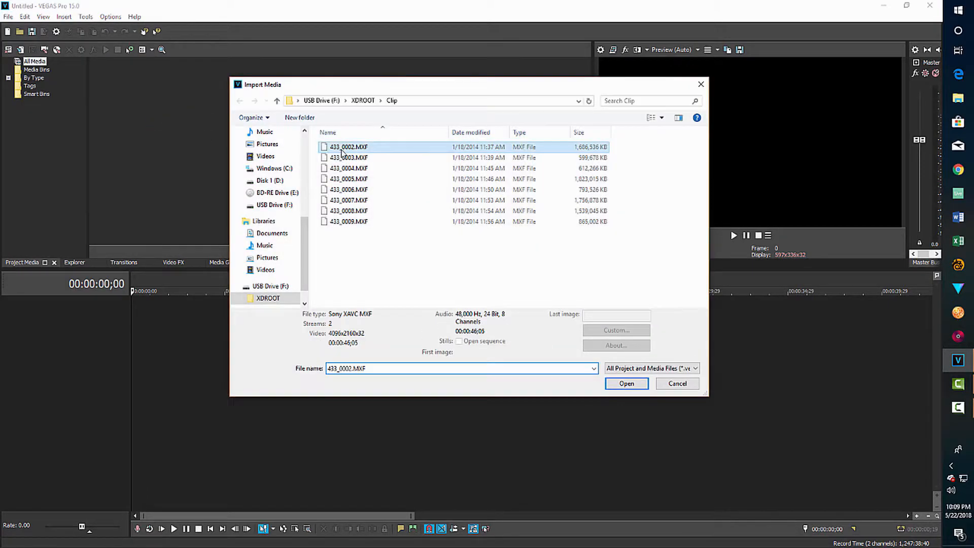
left_click(629, 376)
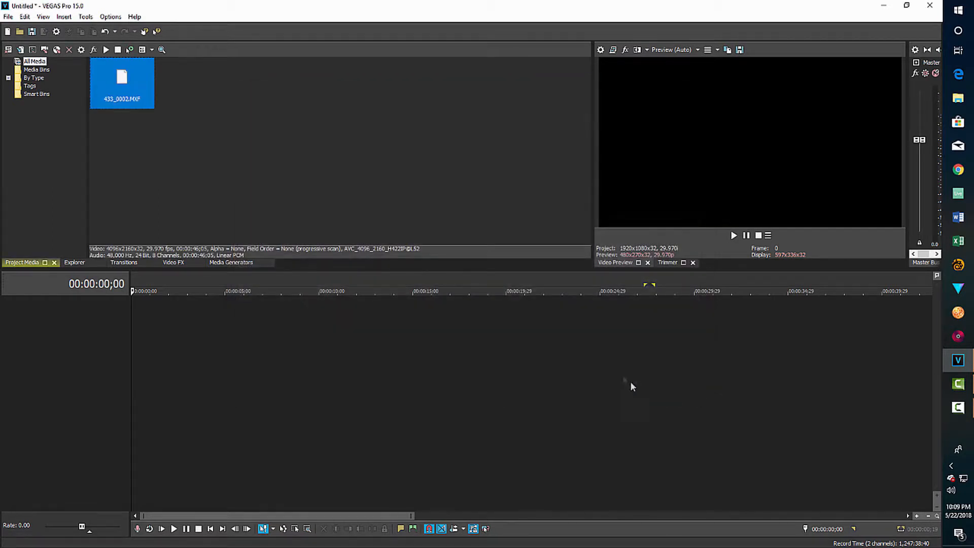
Place 433_0002 on the timeline near 00:00:06 with matched settings; playhead at 00:00:16;28.
left_click_drag(130, 79, 196, 343)
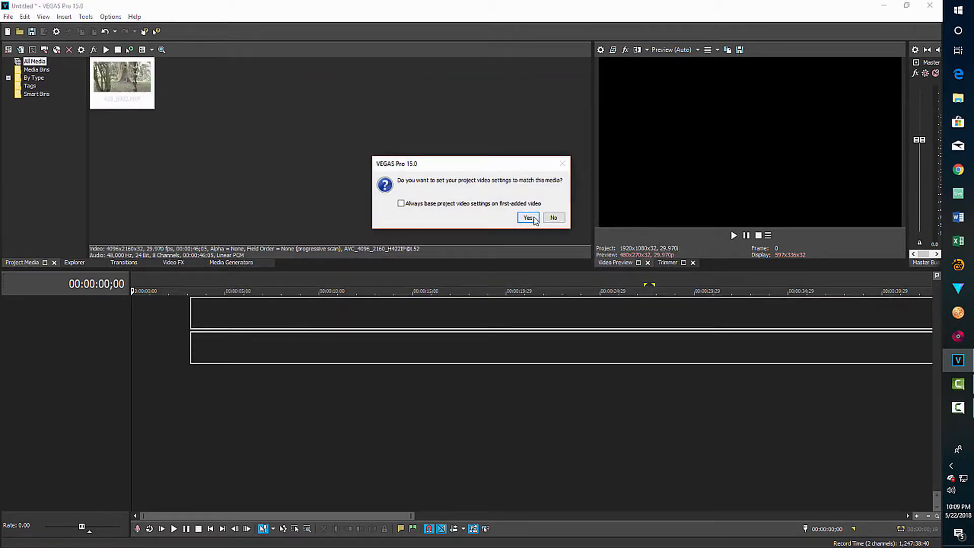
left_click(529, 218)
left_click_drag(192, 312, 483, 323)
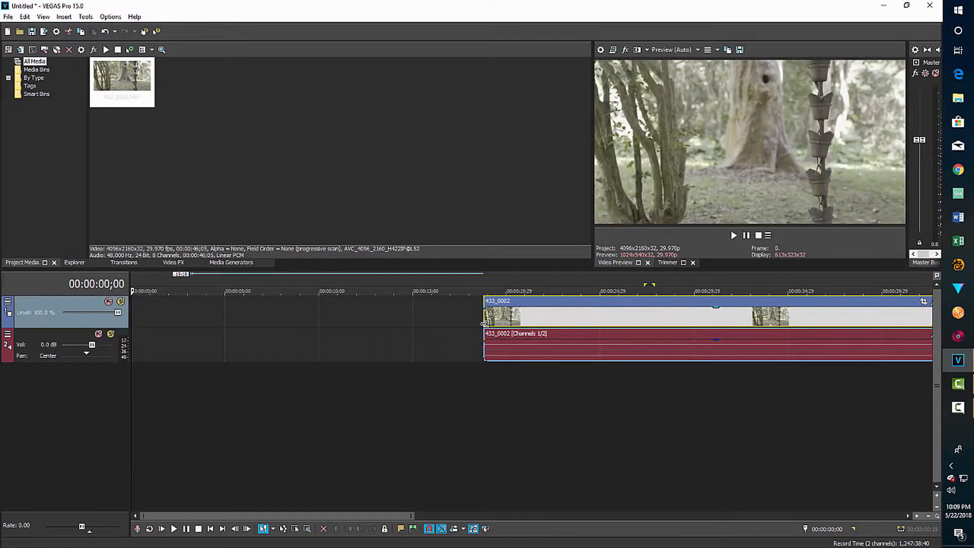
left_click_drag(659, 330, 436, 358)
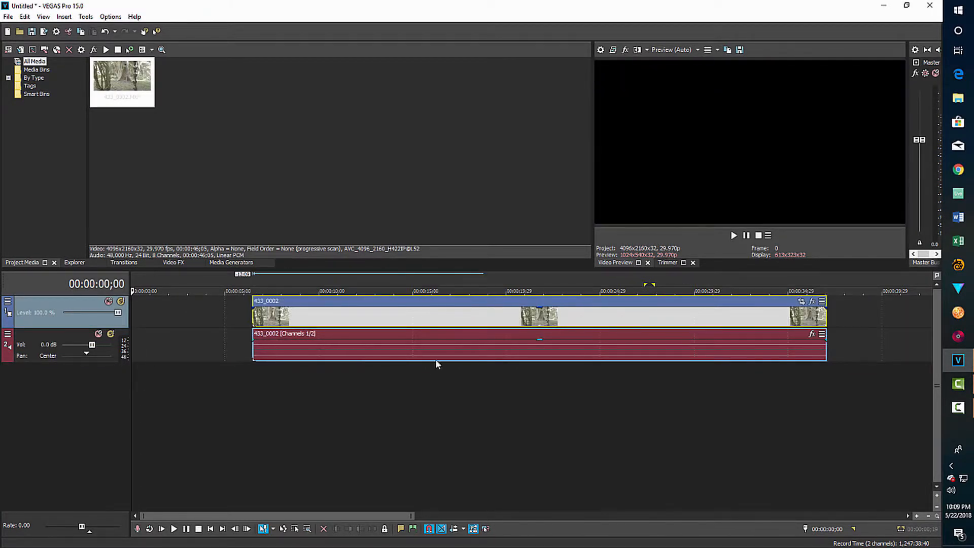
left_click(450, 389)
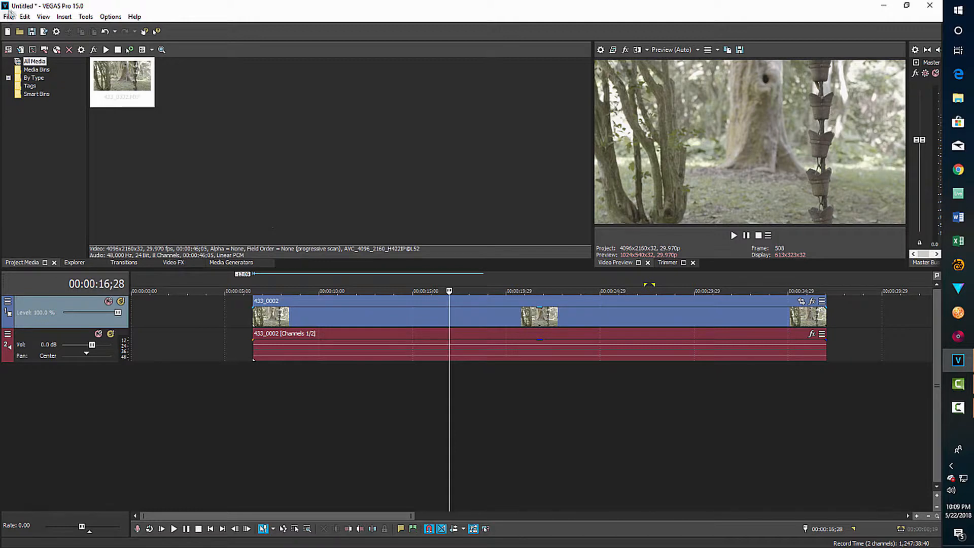
Set pixel format to 32-bit floating point (video levels) and full-resolution rendering quality to Best.
left_click(57, 31)
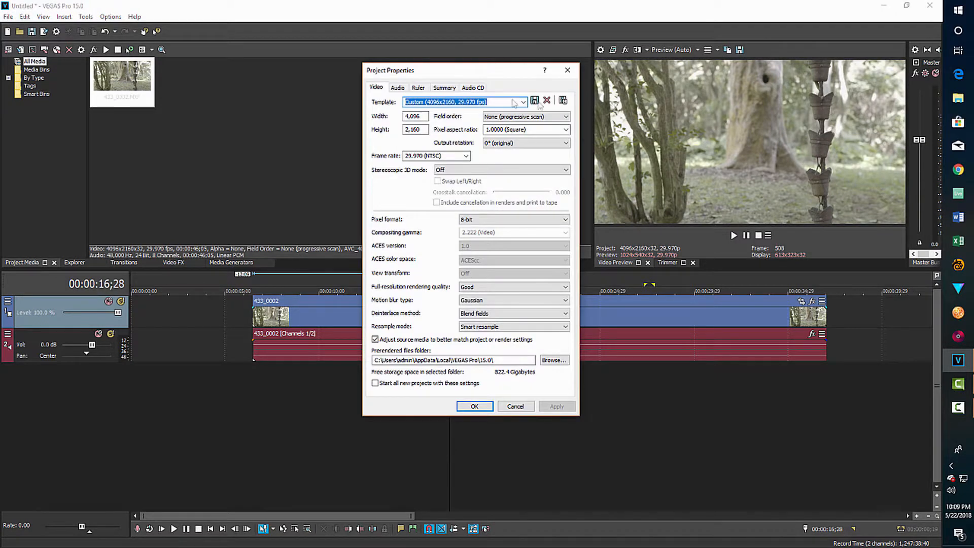
left_click(560, 221)
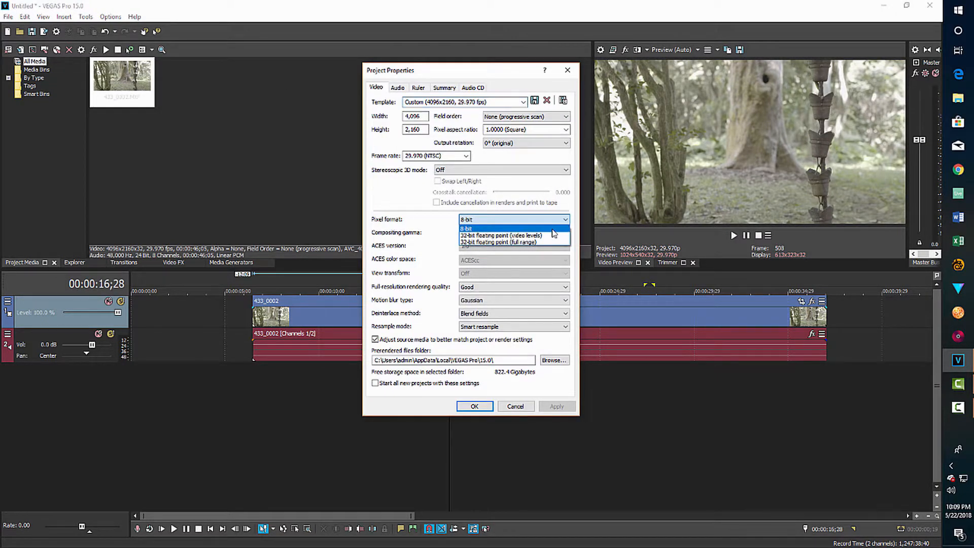
left_click(553, 235)
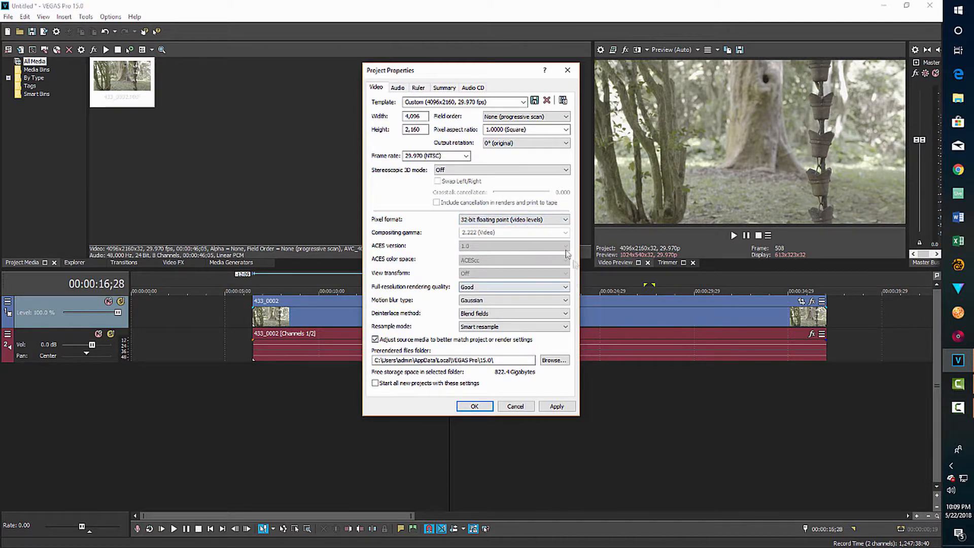
left_click(565, 287)
left_click(510, 318)
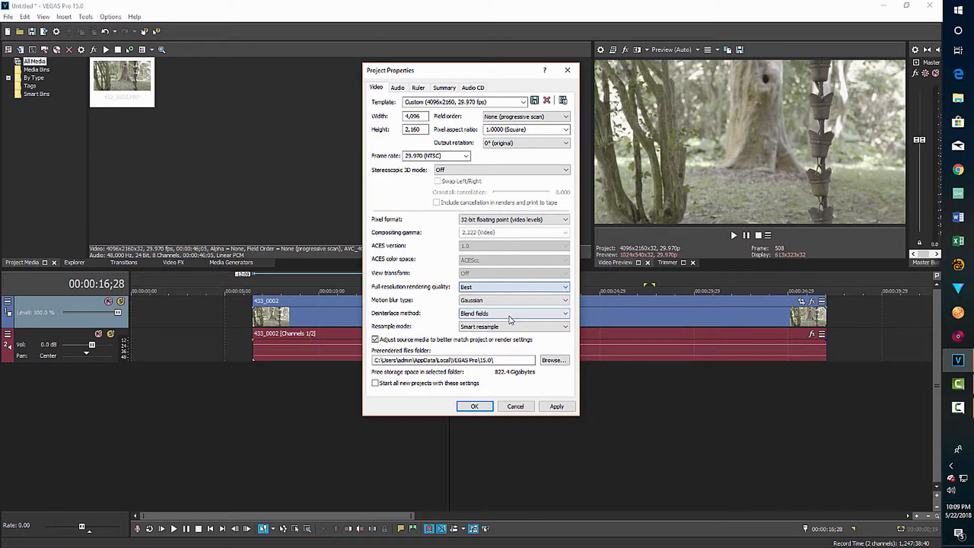
left_click(474, 406)
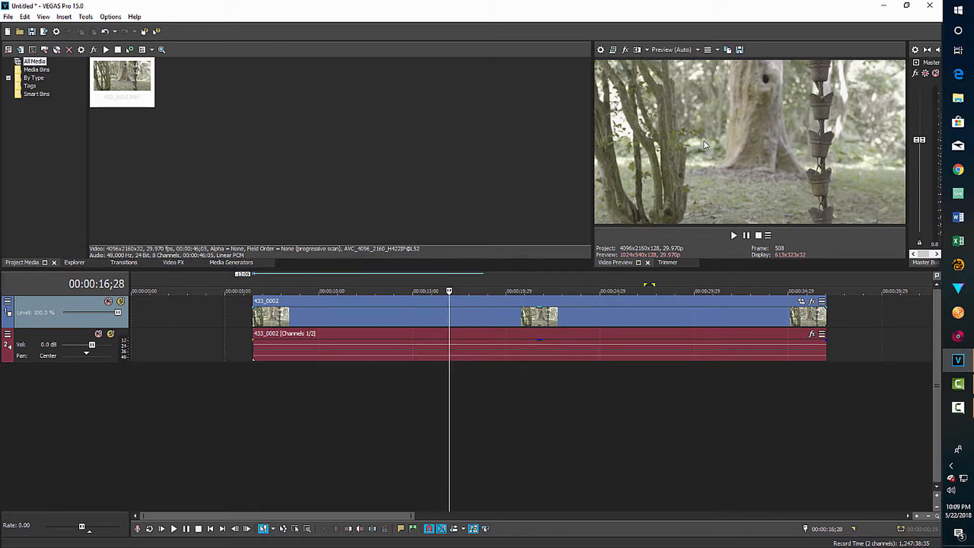
Set the 433_0002.MXF color space to Sony S-Log2 - S-Gamut in media properties.
left_click(79, 49)
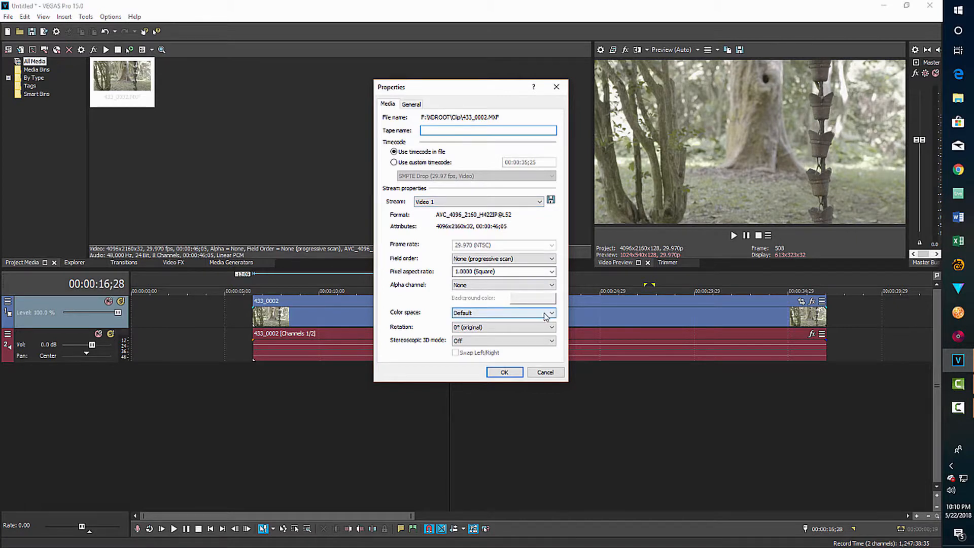
left_click(546, 313)
left_click_drag(557, 417, 558, 446)
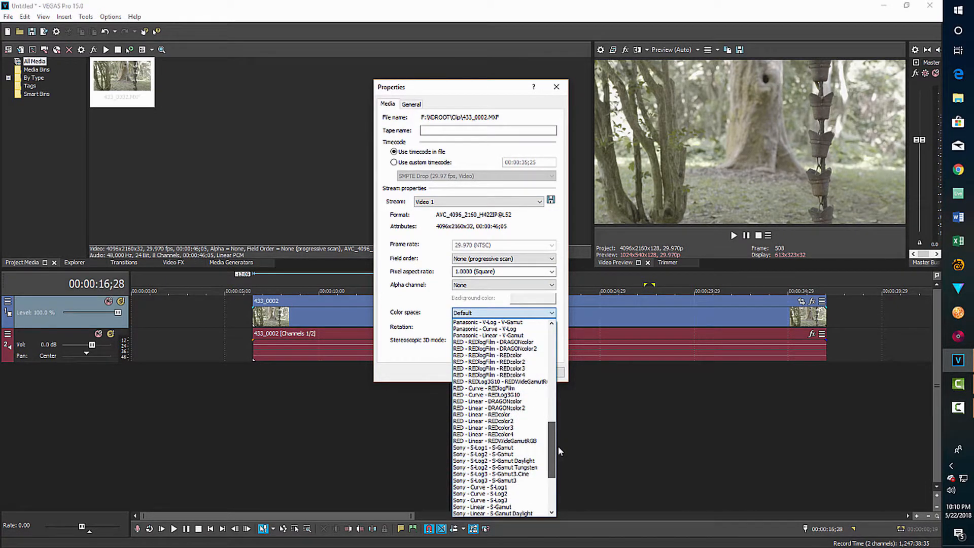
left_click(505, 454)
left_click(504, 372)
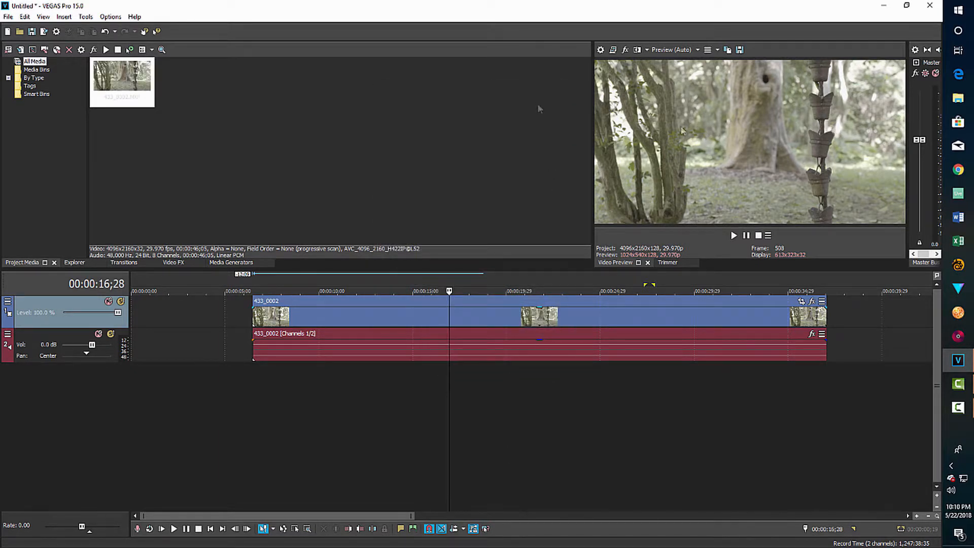
Switch the clip's color space back to Default and confirm.
left_click(81, 49)
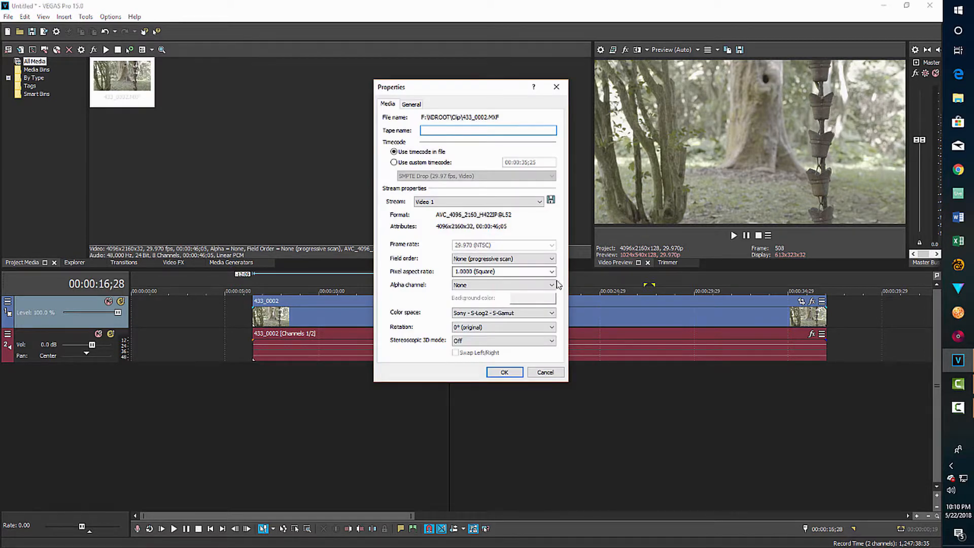
left_click(551, 313)
left_click_drag(551, 474, 548, 340)
left_click(470, 323)
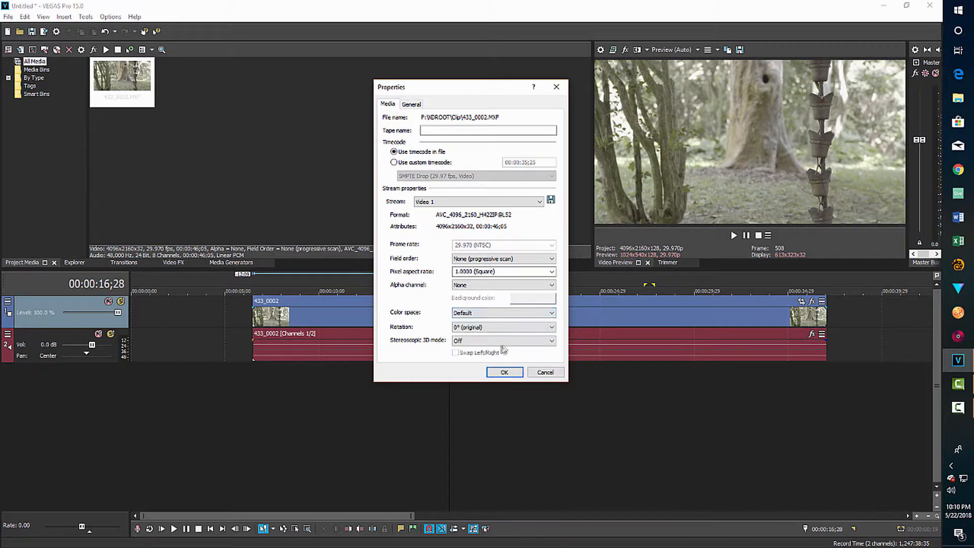
left_click(506, 371)
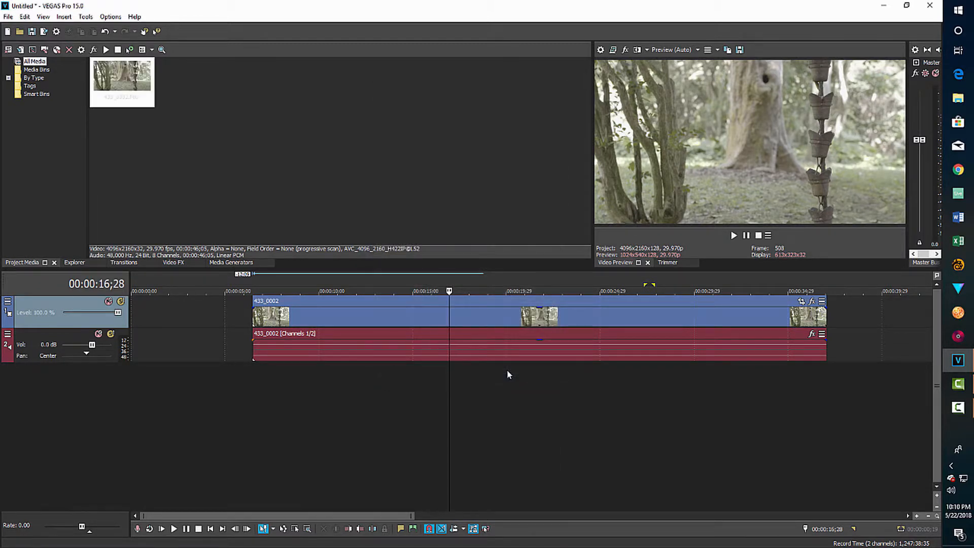
Add VEGAS LUT Filter to the event and set interpolation to Tetrahedral (best).
left_click(812, 302)
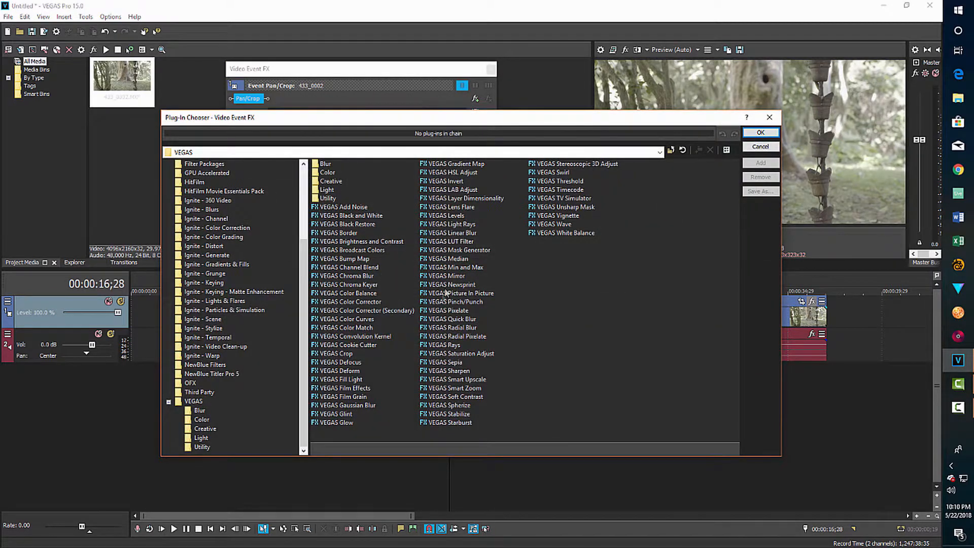
left_click(464, 242)
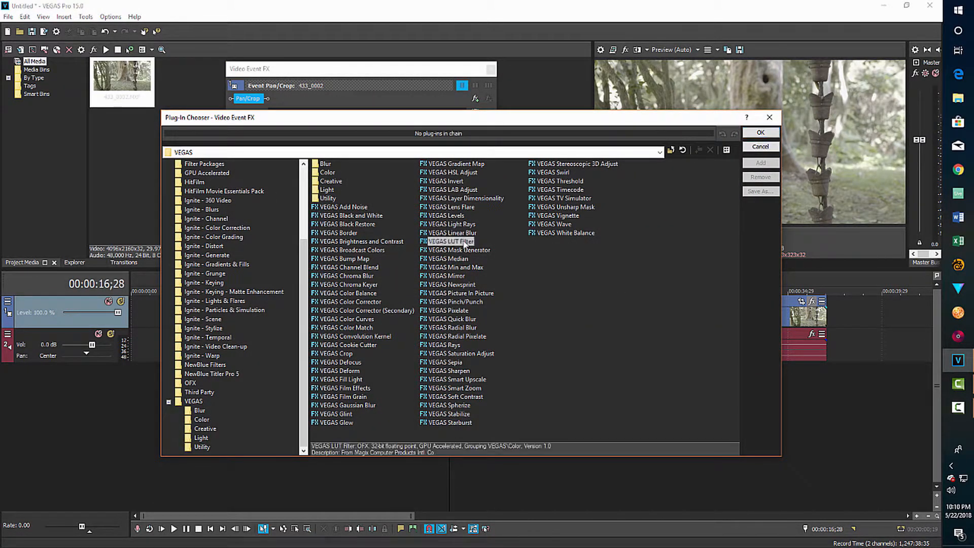
left_click(761, 163)
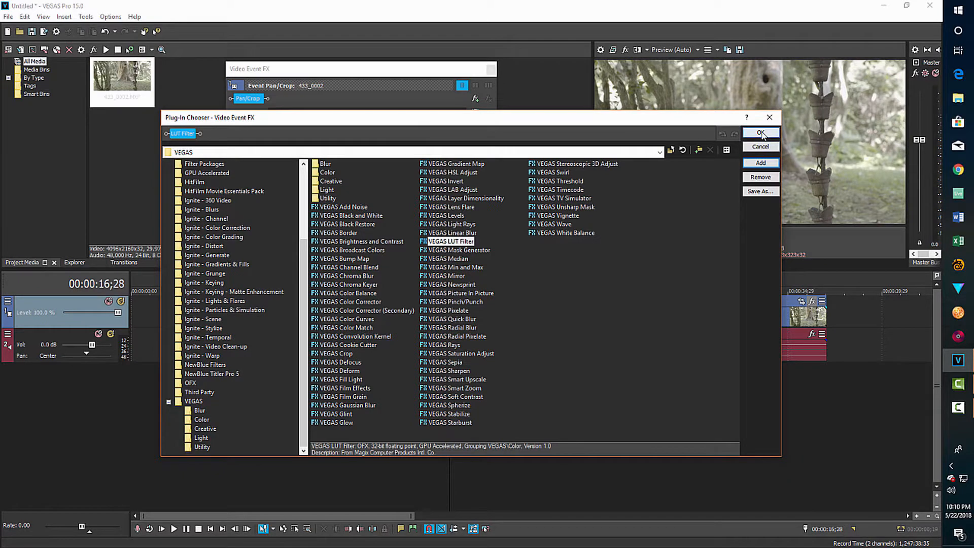
left_click(762, 134)
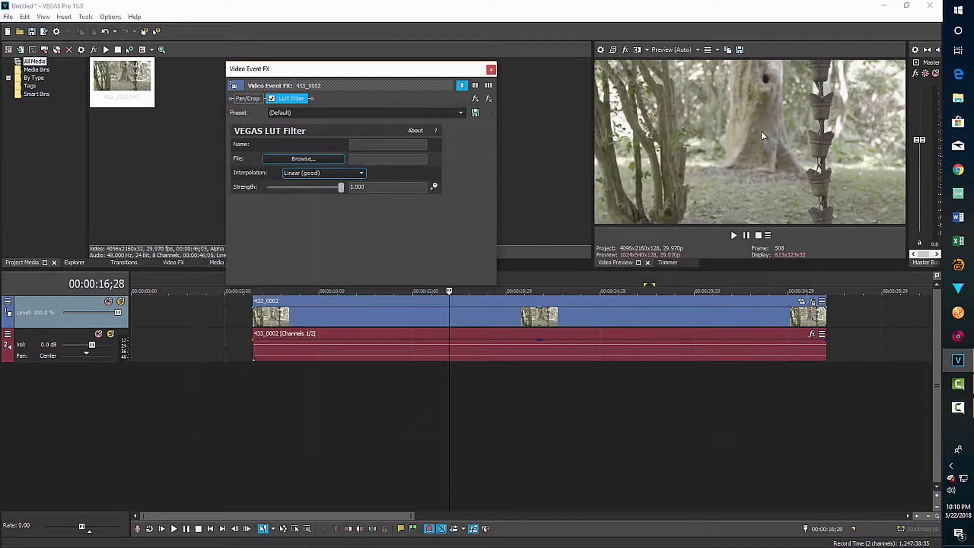
left_click(357, 173)
left_click(348, 189)
Load the S-Log2-to-LC-709 Type A cube from the Desktop LUT folder and lower Strength to 0.782.
left_click(324, 160)
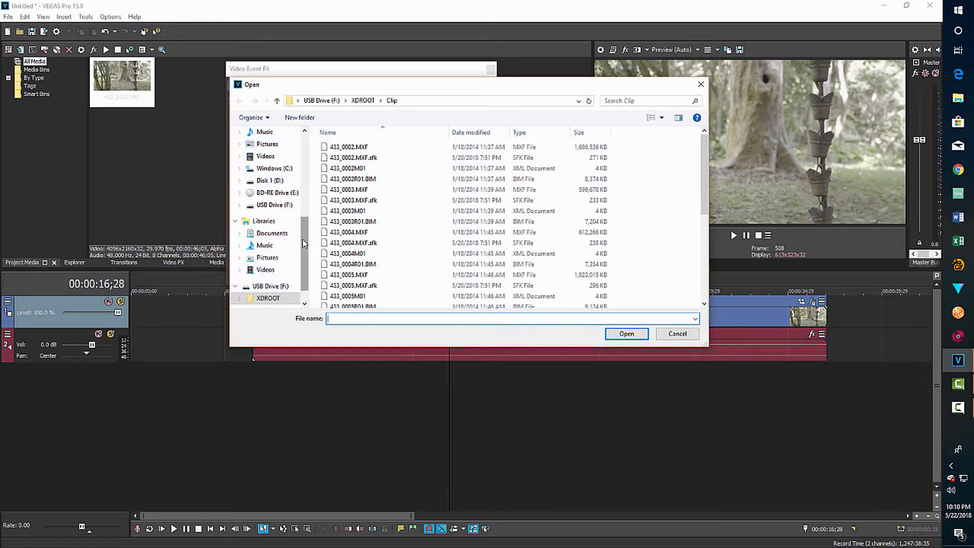
left_click_drag(302, 239, 306, 159)
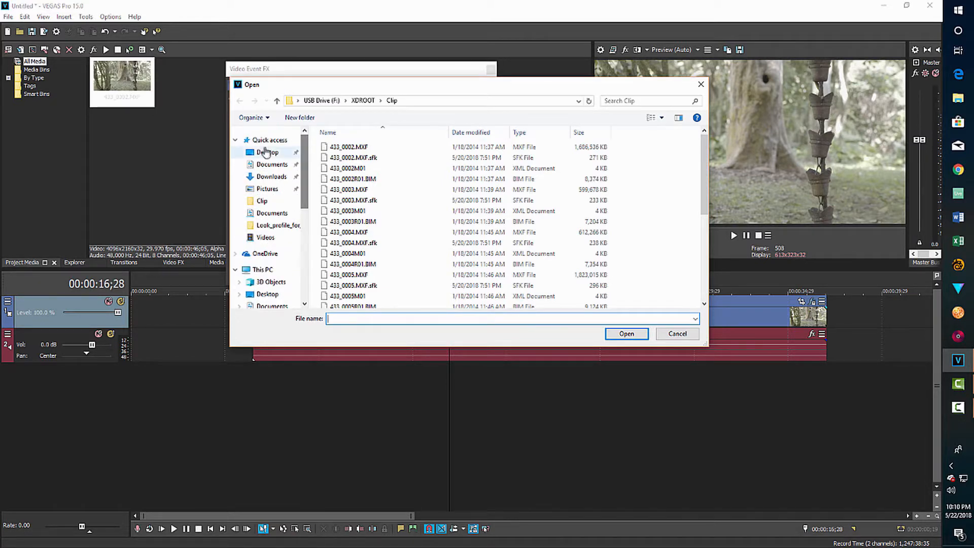
left_click(267, 153)
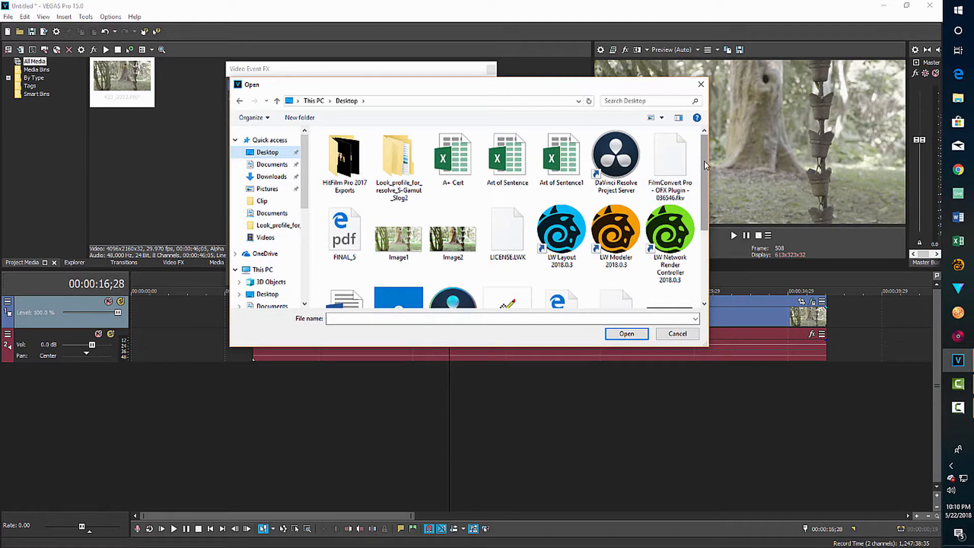
left_click_drag(704, 160, 705, 201)
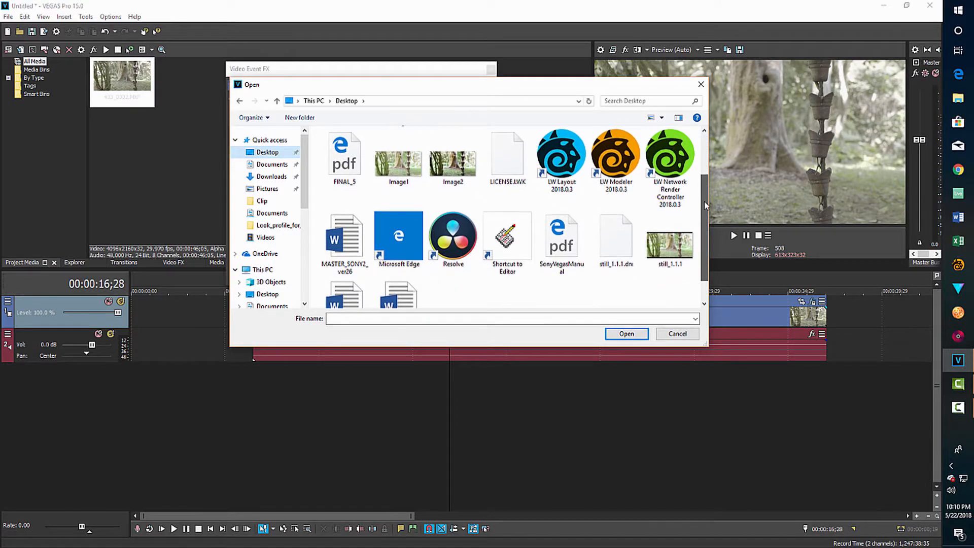
left_click_drag(705, 200, 704, 160)
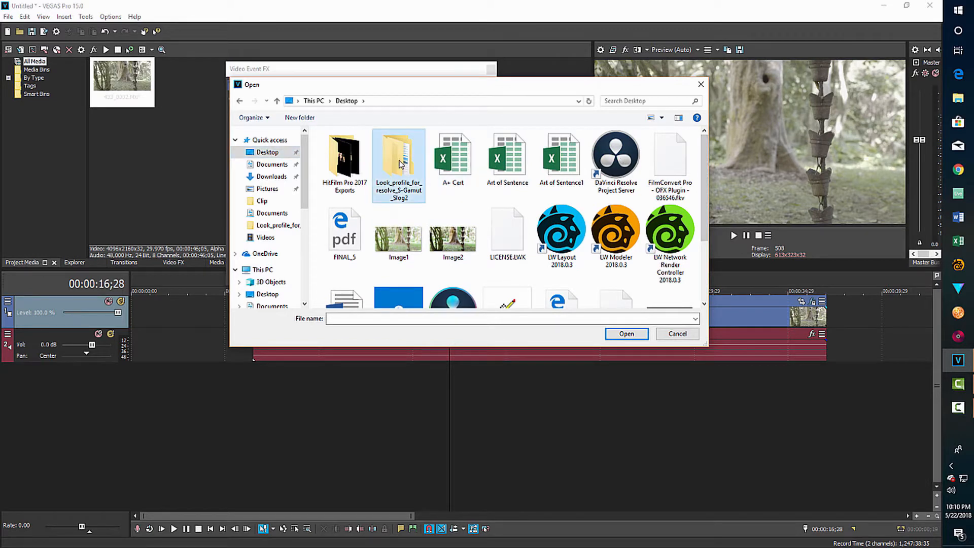
double_click(399, 161)
double_click(399, 149)
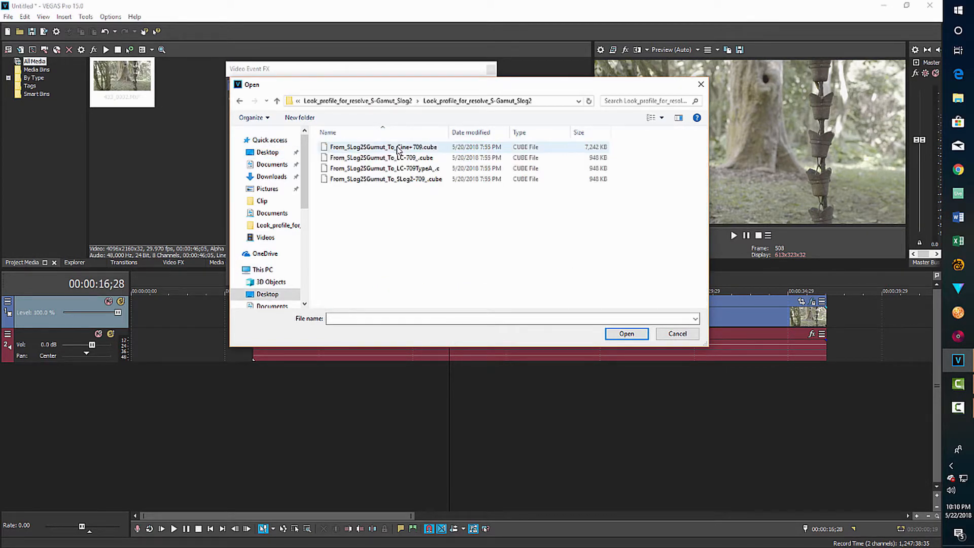
left_click(422, 169)
left_click(626, 334)
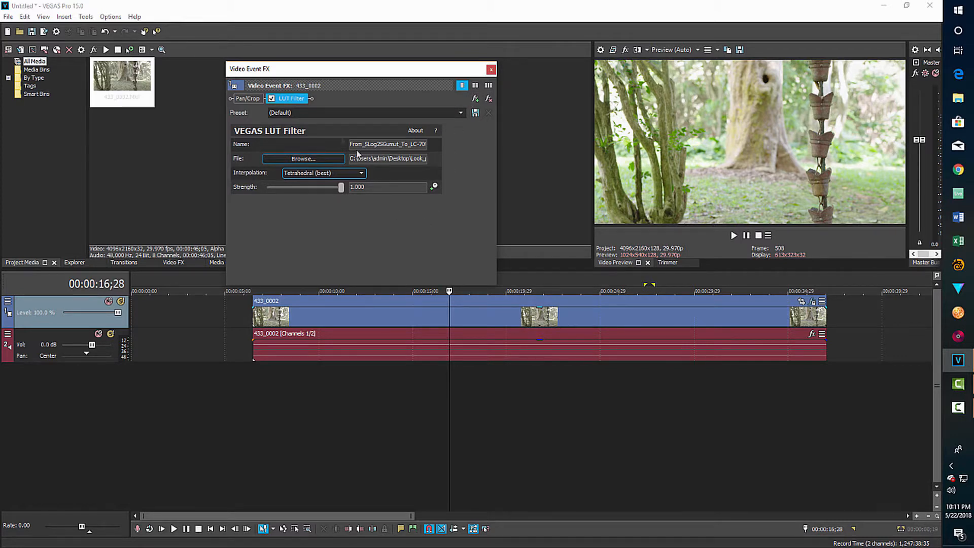
left_click_drag(339, 188, 307, 186)
left_click(476, 98)
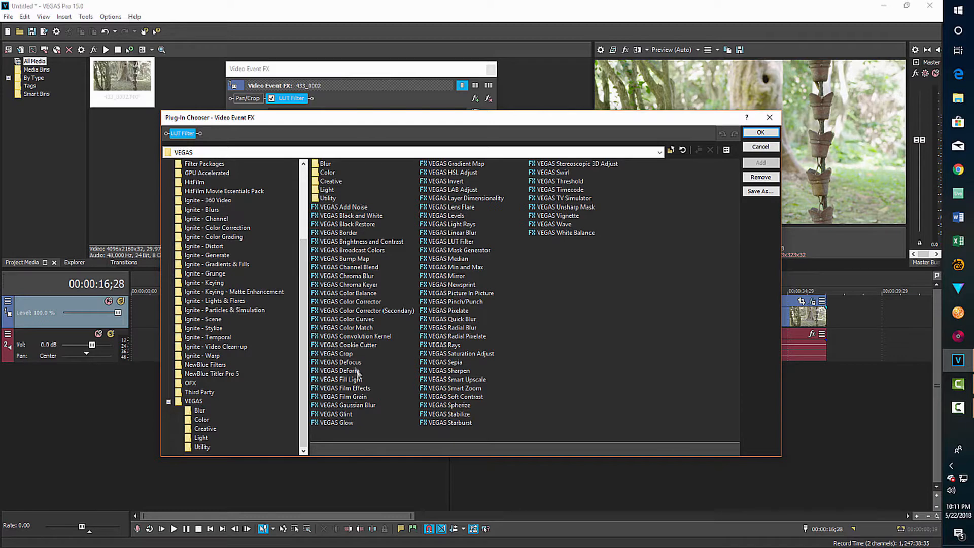
Add VEGAS Color Curves to the chain after the LUT Filter.
left_click(357, 319)
left_click(761, 162)
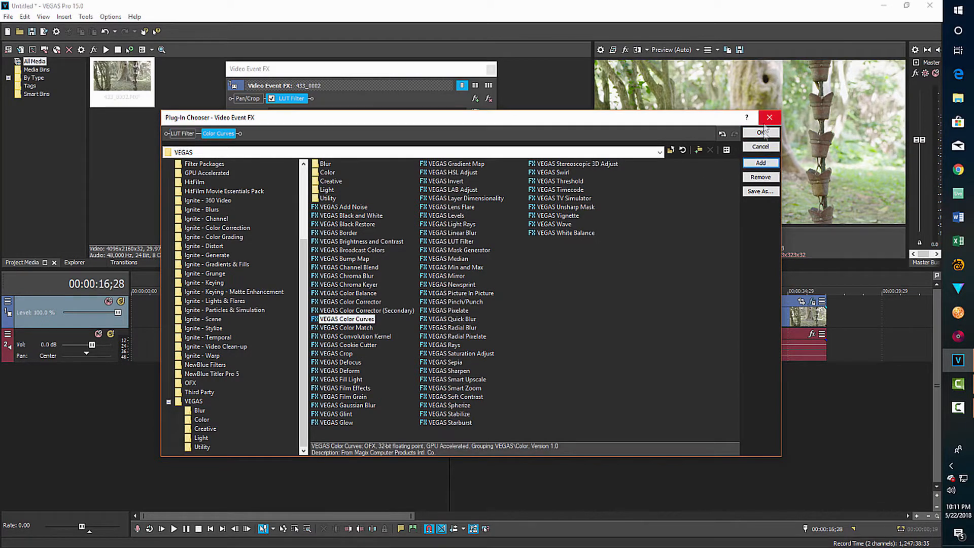
left_click(761, 133)
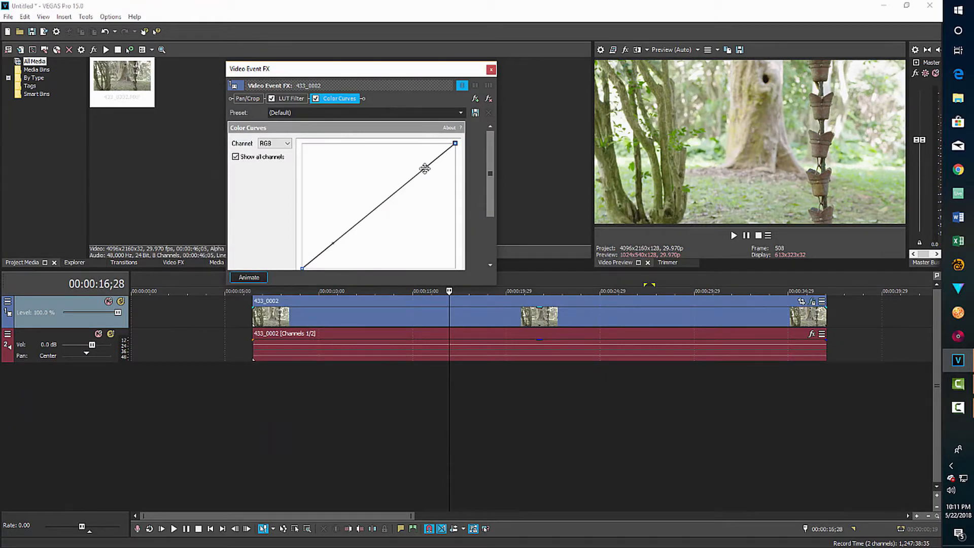
Raise the RGB curve's upper part and pull its lower part into a brightening S-shape, then close the effects window.
left_click_drag(425, 168, 415, 154)
left_click_drag(331, 245, 367, 257)
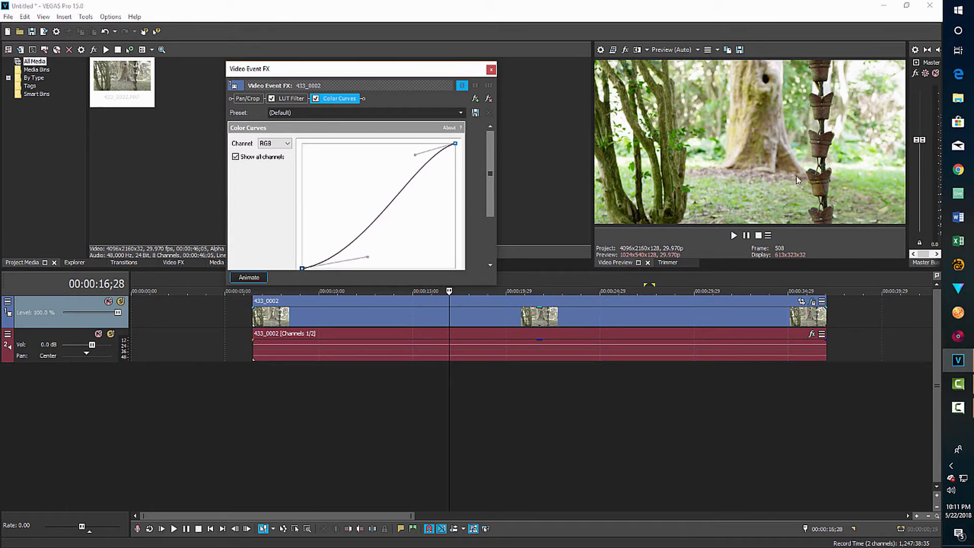
left_click(491, 70)
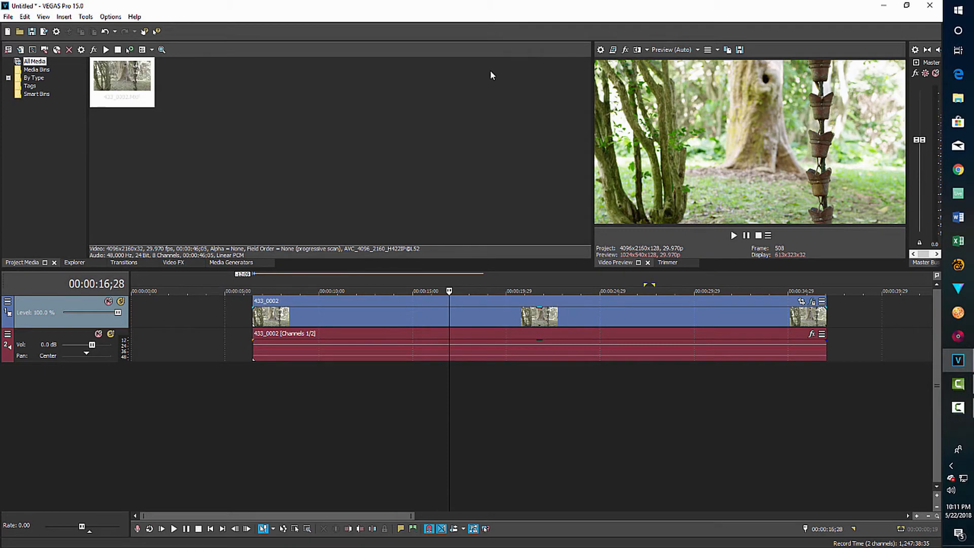
Delete the 433_0002 forest event and open Import Media, which shows XDROOT's Clip folder.
left_click(385, 317)
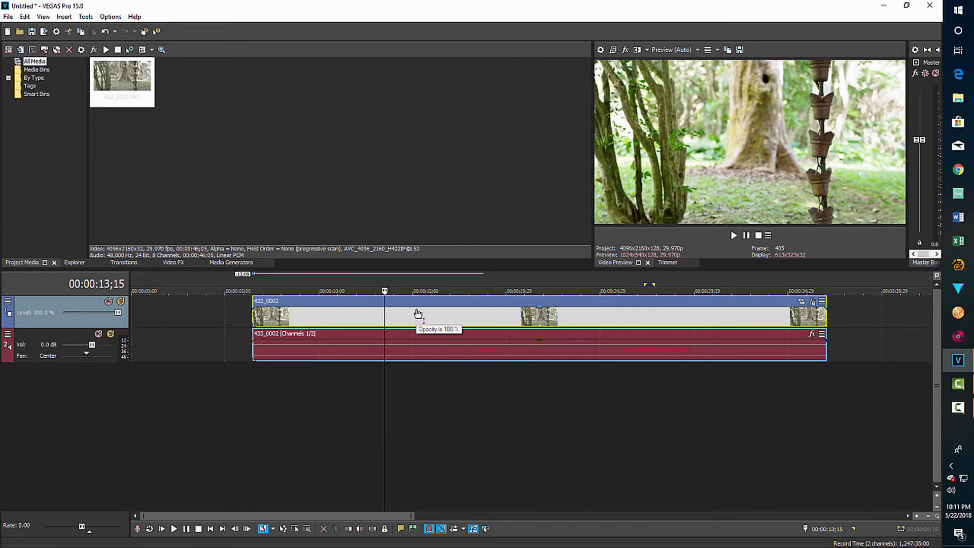
key("Delete")
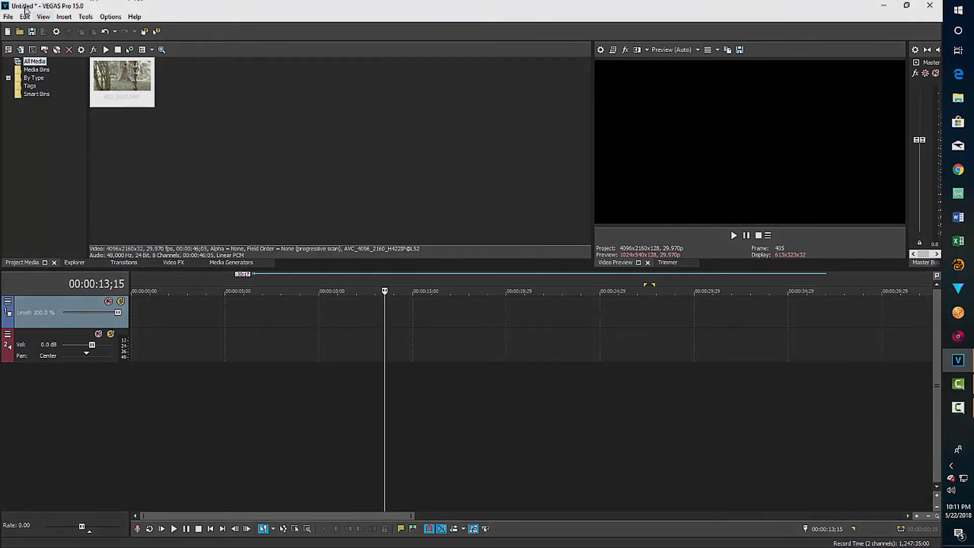
left_click(11, 17)
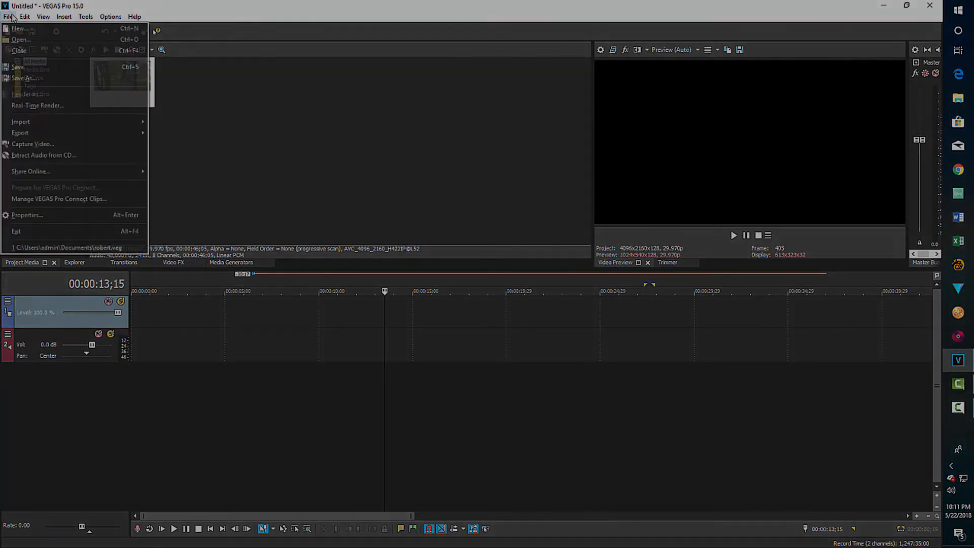
mouse_move(101, 122)
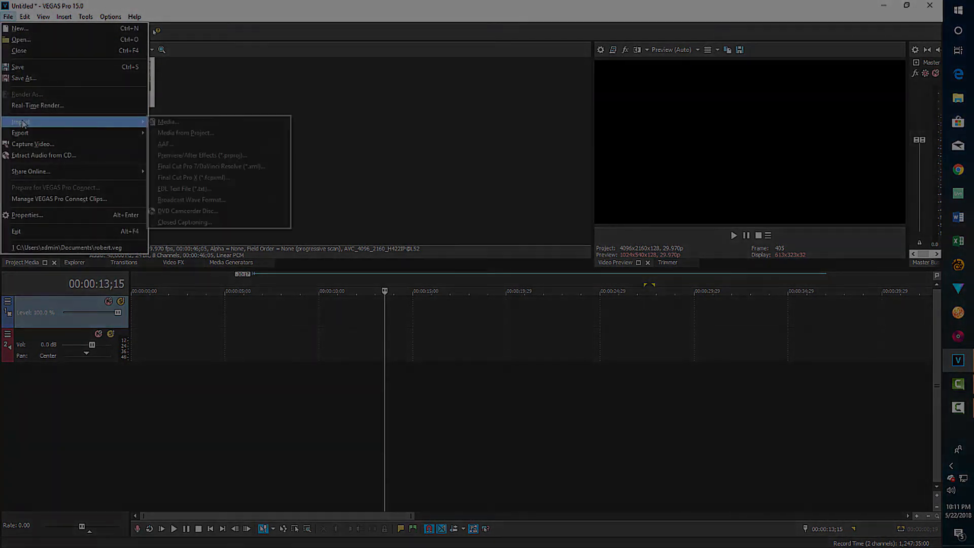
left_click(169, 122)
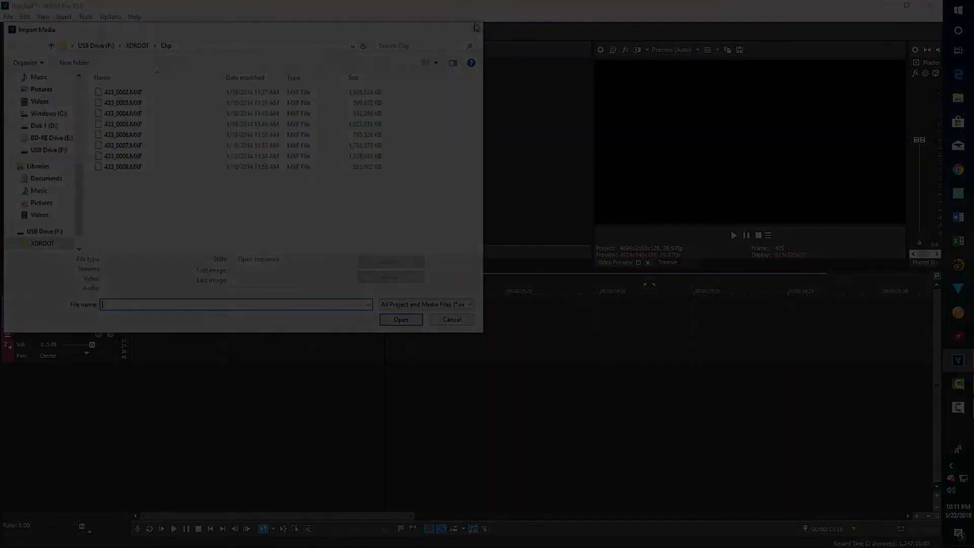